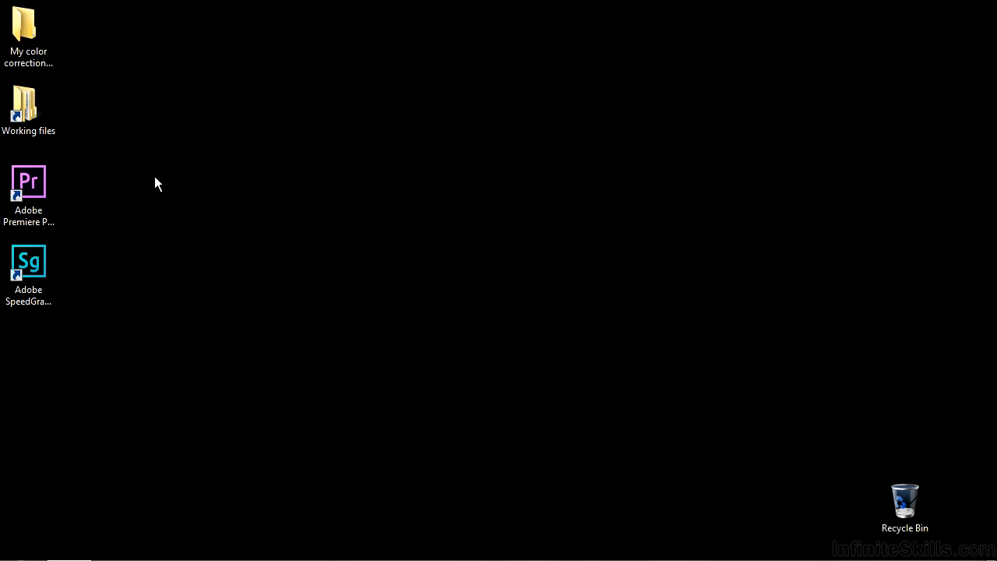
# - Open the leave-color-tint.prproj project from the Premiere Pro projects folder inside Working files
pyautogui.doubleClick(47, 108)
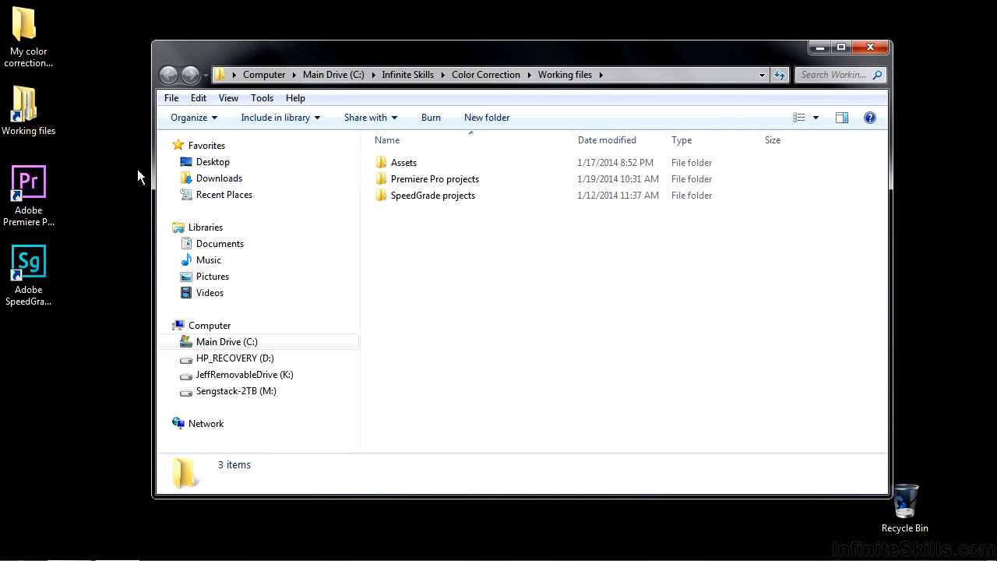
pyautogui.doubleClick(438, 179)
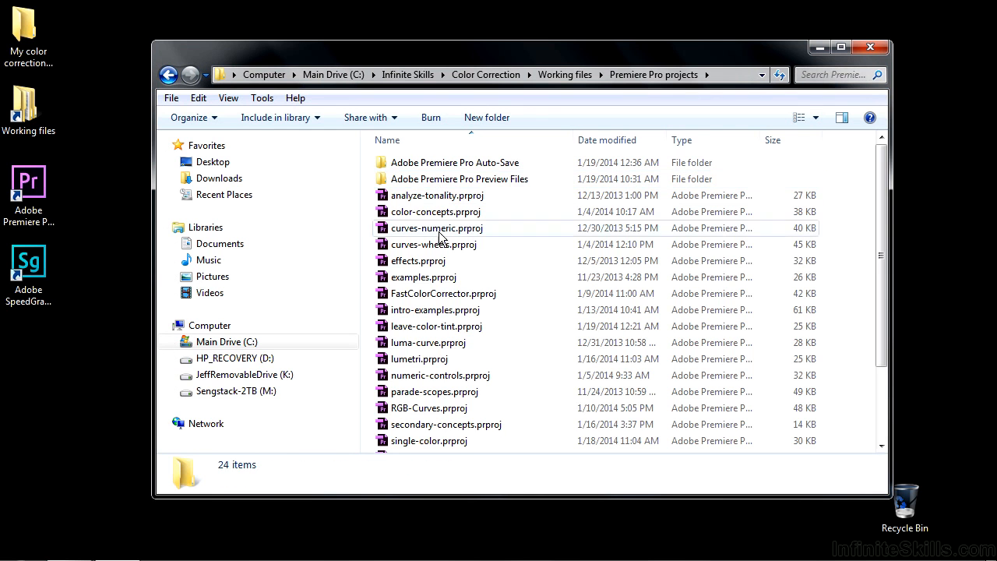
pyautogui.doubleClick(425, 328)
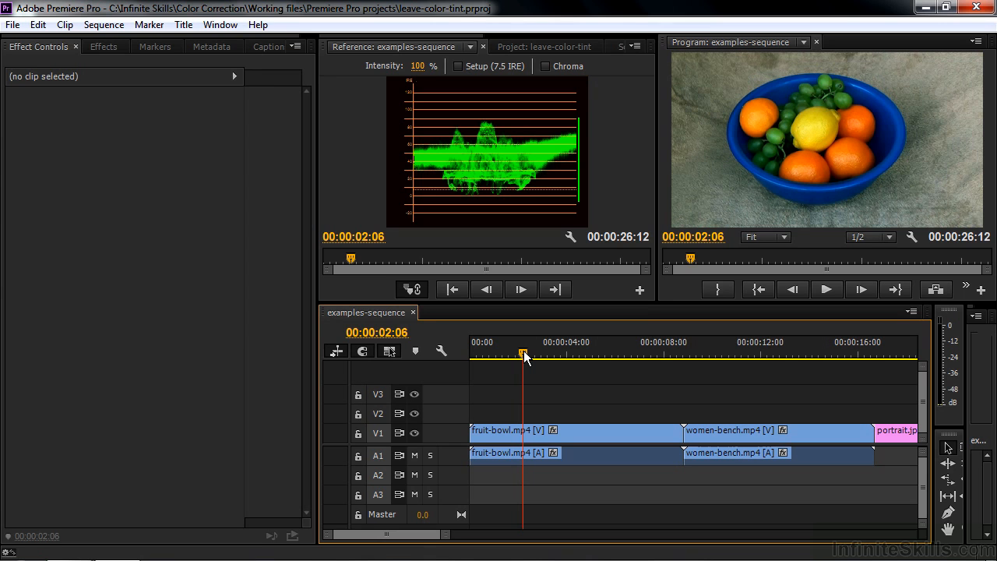
# - Preview the women-bench, portrait and face-no-color-cast-1 clips in the examples-sequence timeline
pyautogui.click(744, 354)
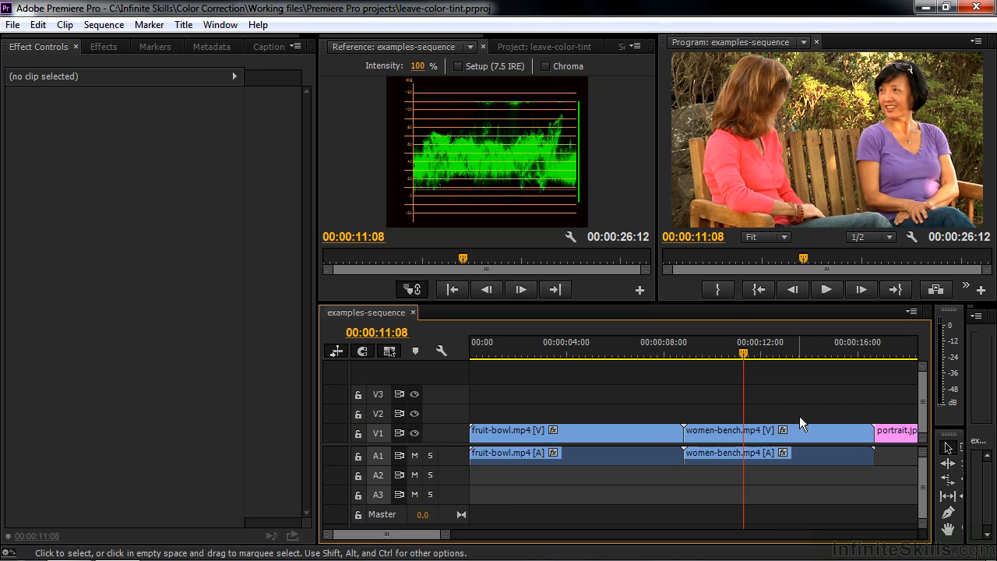
pyautogui.moveTo(411, 535); pyautogui.dragTo(419, 535)
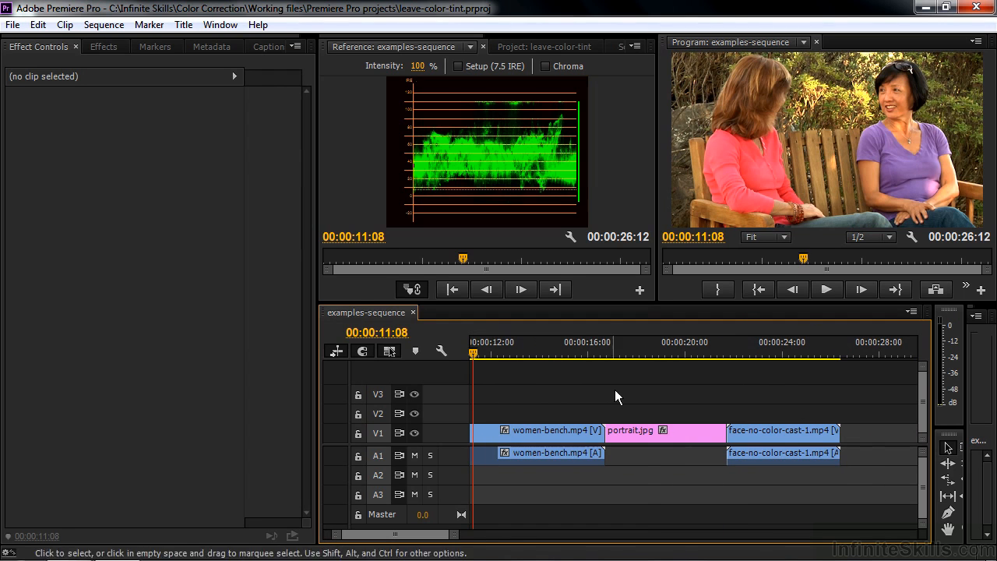
pyautogui.click(646, 353)
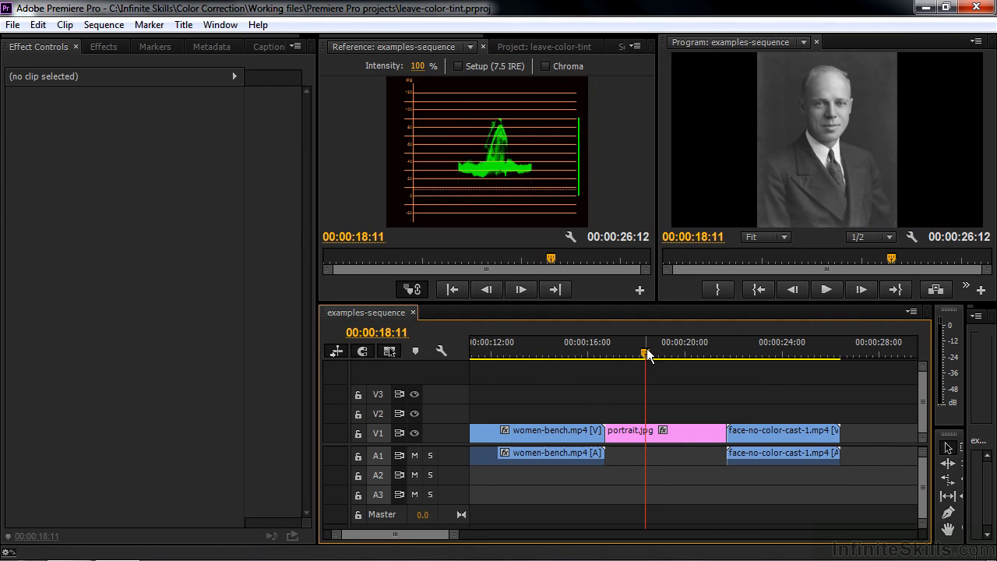
pyautogui.click(772, 353)
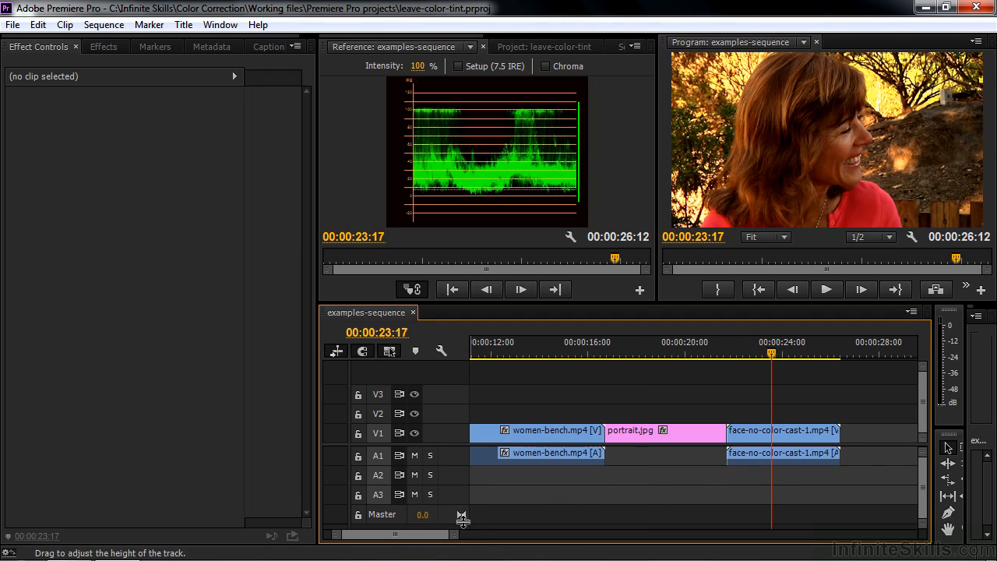
pyautogui.moveTo(423, 534); pyautogui.dragTo(413, 534)
# - Apply the Leave Color video effect from the Color Correction group to the fruit-bowl.mp4 clip
pyautogui.click(517, 343)
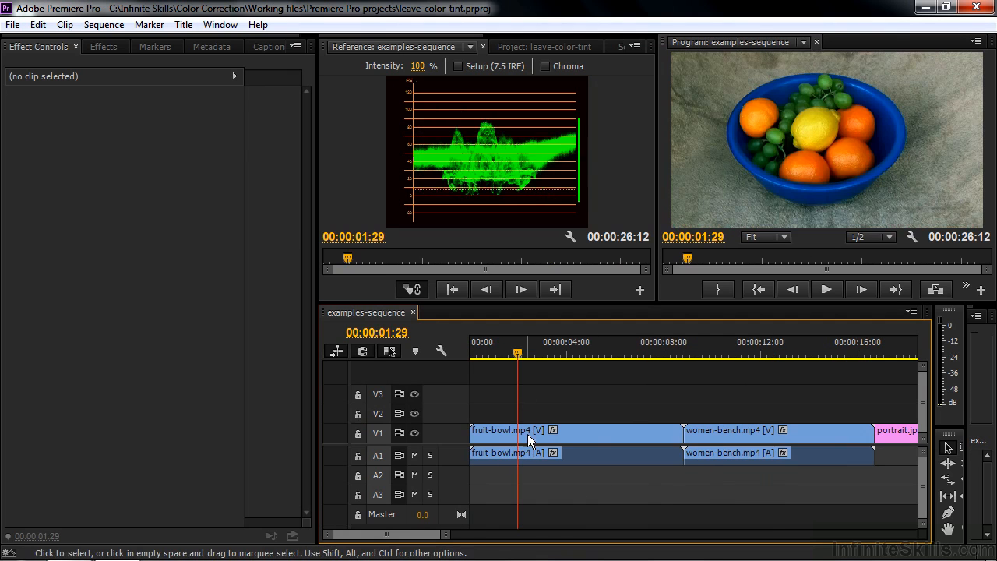
pyautogui.click(525, 429)
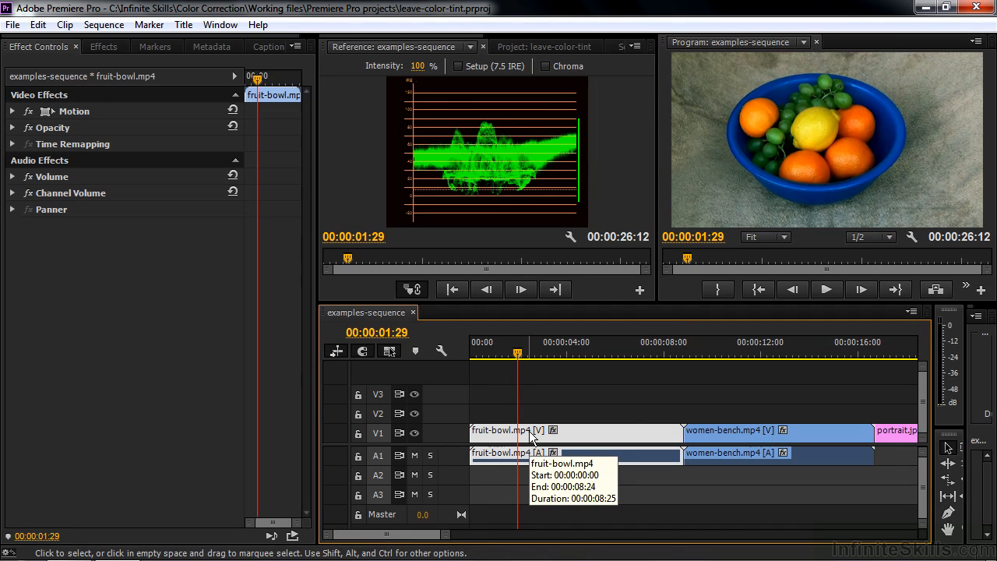
pyautogui.click(103, 47)
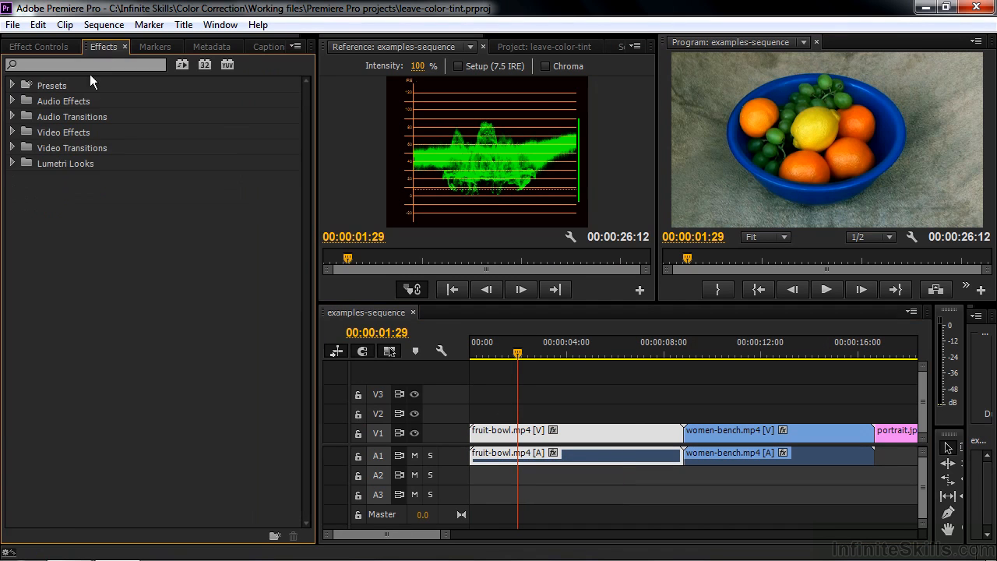
pyautogui.click(12, 132)
pyautogui.click(20, 194)
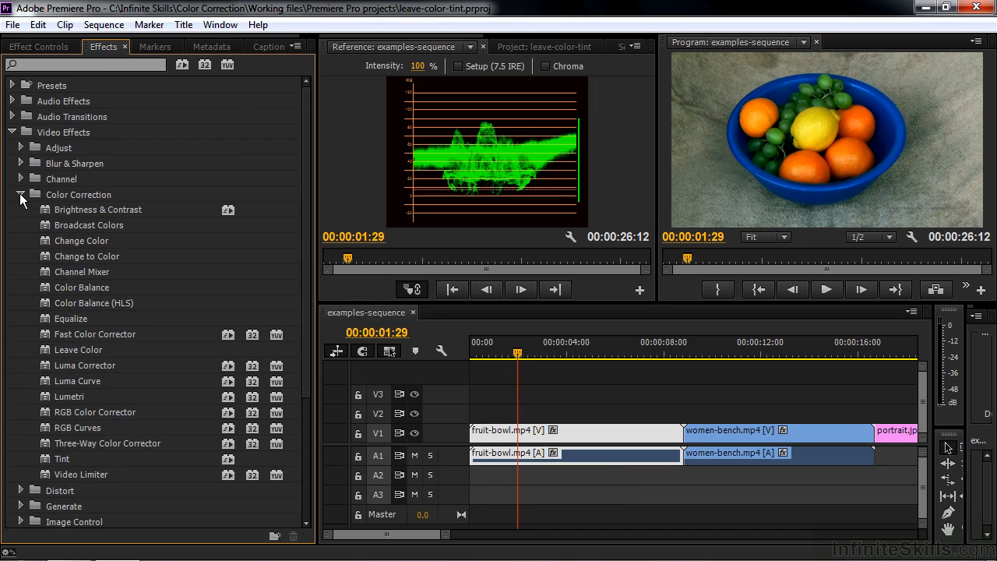
pyautogui.moveTo(47, 346); pyautogui.dragTo(561, 434)
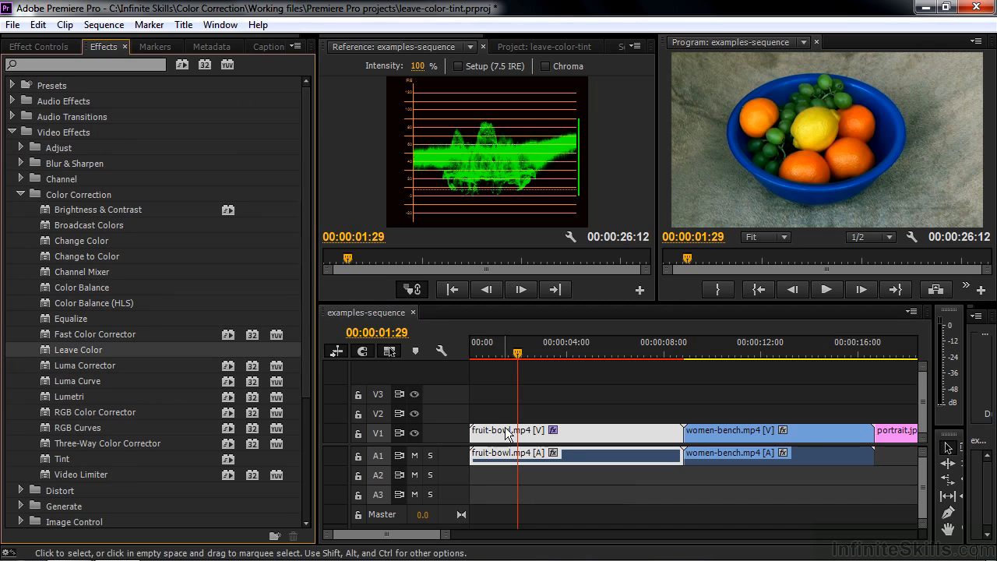
# - Sample the lemon's yellow as the Color To Leave on the fruit-bowl clip and set Amount to Decolor to about 88.9%
pyautogui.click(48, 47)
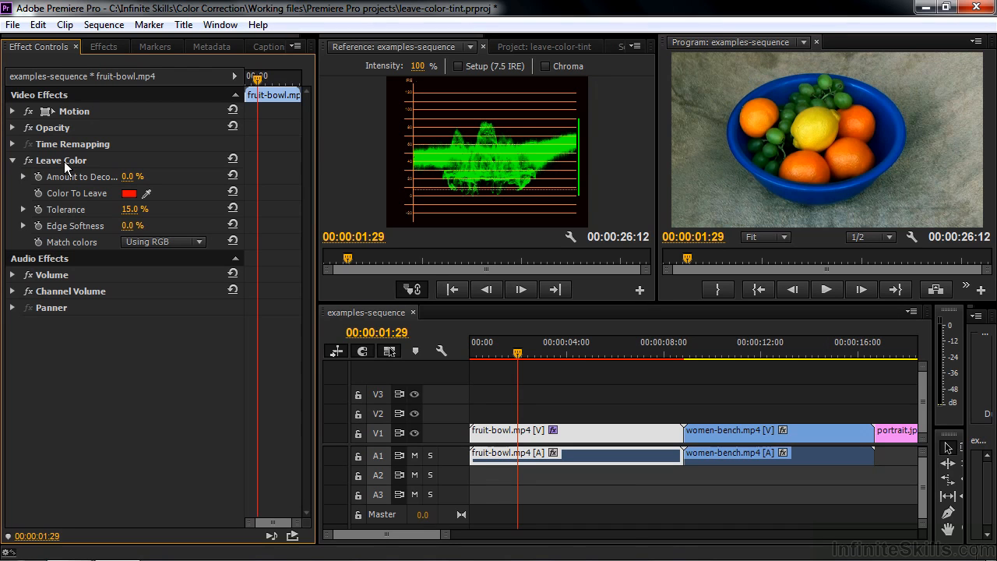
pyautogui.click(235, 76)
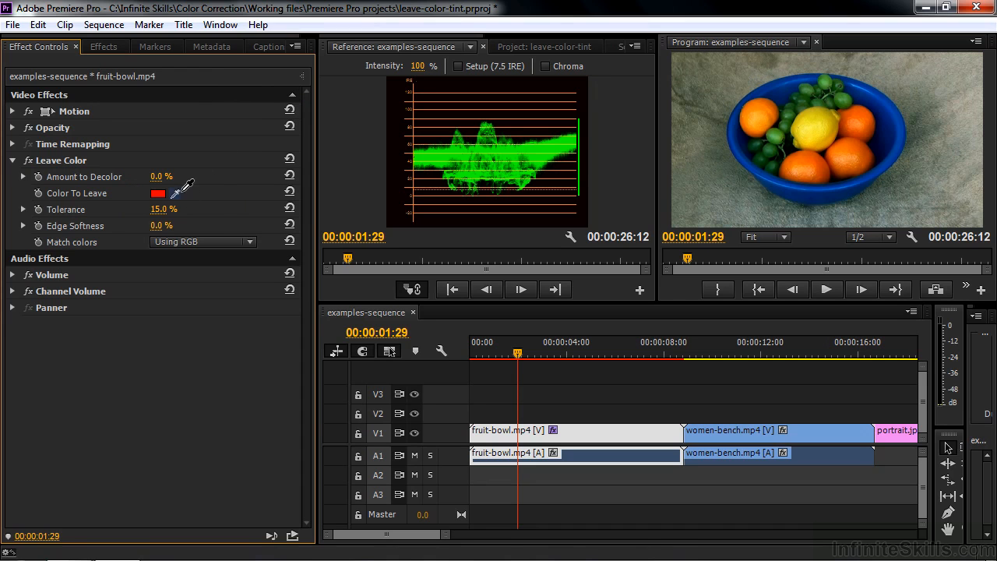
pyautogui.moveTo(176, 193); pyautogui.dragTo(823, 131)
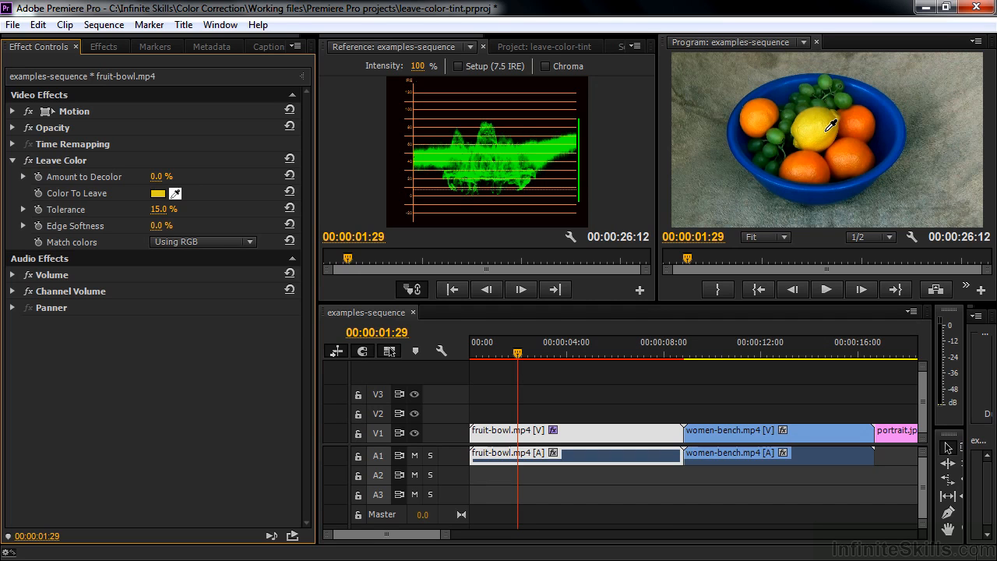
pyautogui.click(827, 131)
pyautogui.click(24, 177)
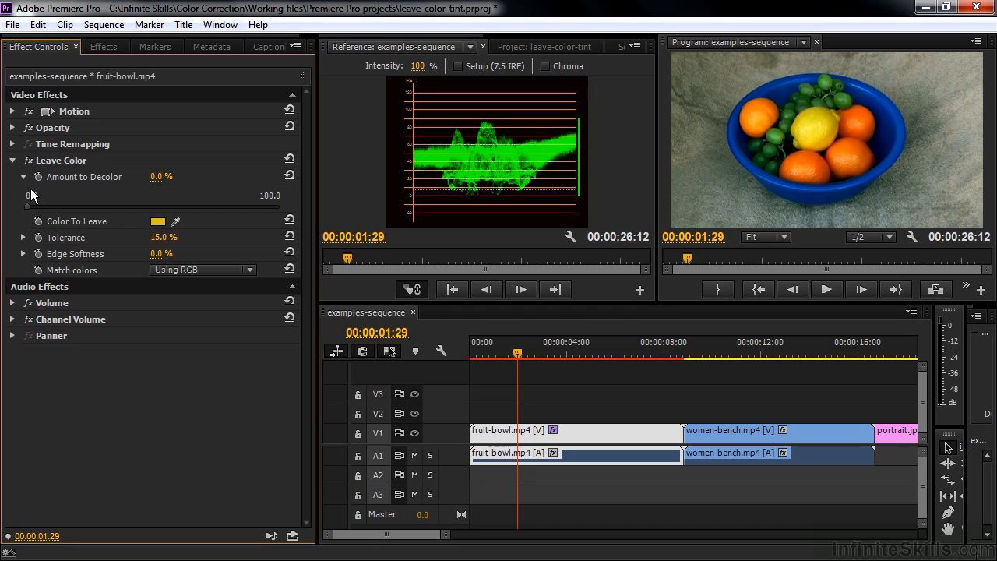
pyautogui.moveTo(29, 207); pyautogui.dragTo(251, 209)
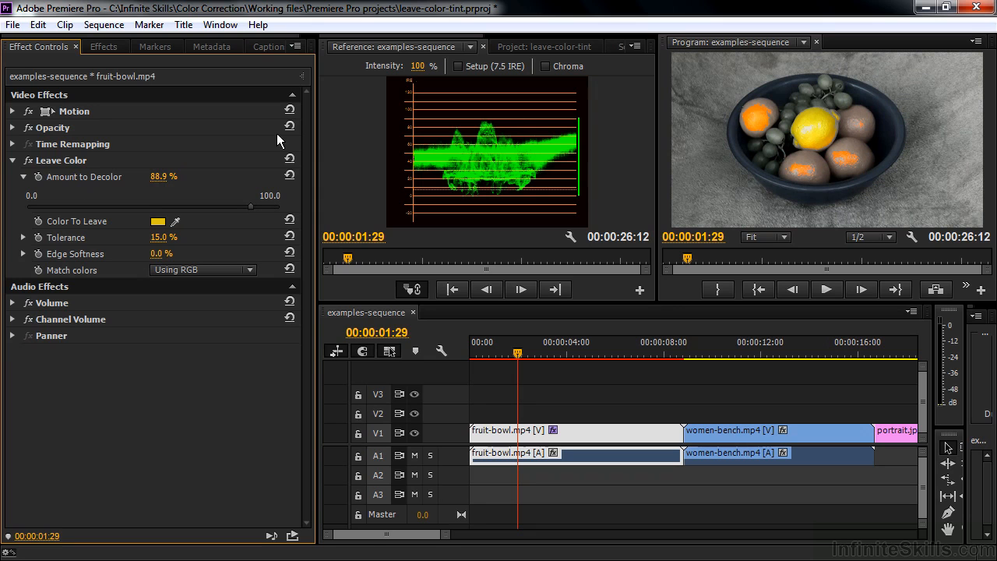
# - Set Leave Color's Tolerance to about 9.6% and resample the yellow of the lemon
pyautogui.click(23, 236)
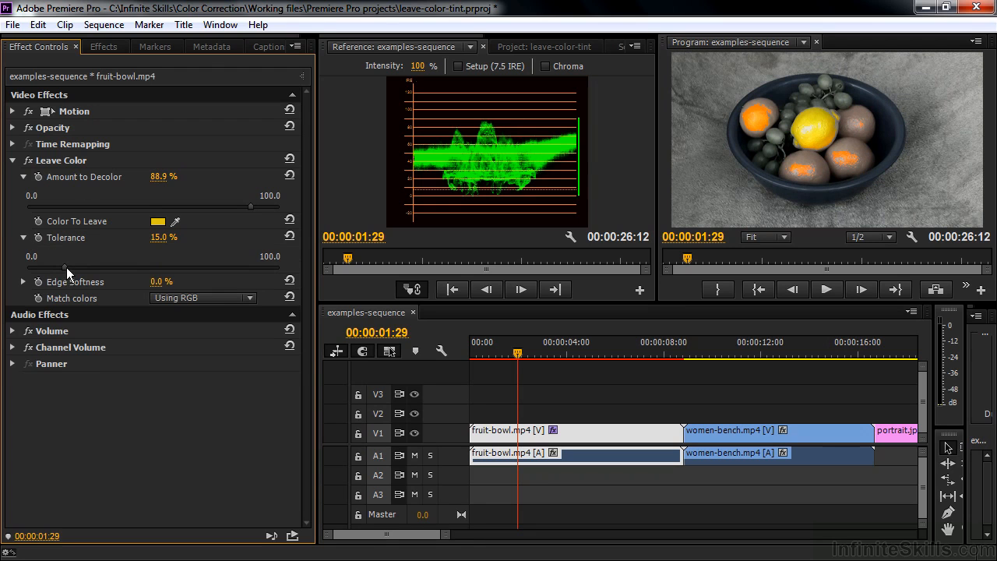
pyautogui.moveTo(56, 261); pyautogui.dragTo(51, 257)
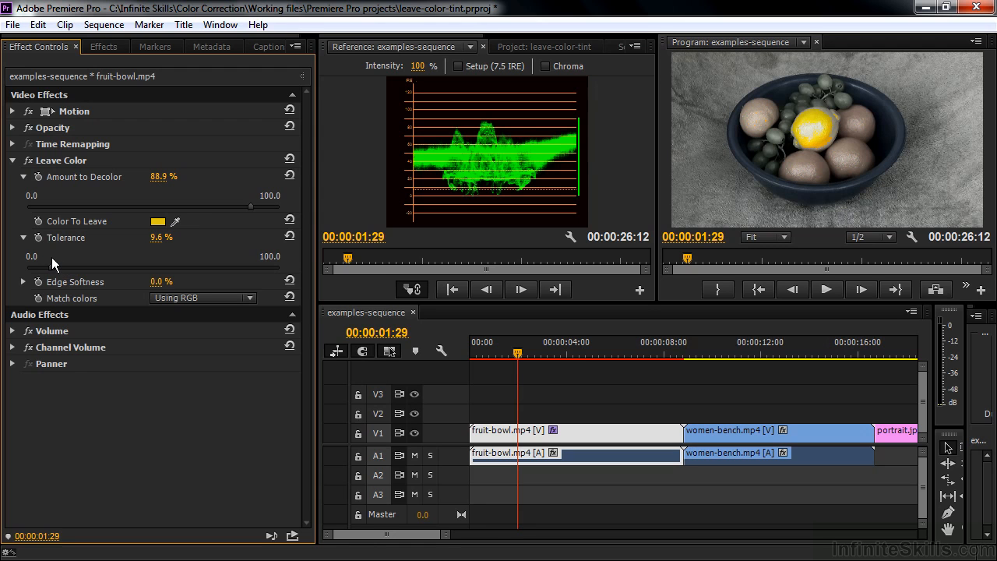
pyautogui.moveTo(175, 222); pyautogui.dragTo(834, 130)
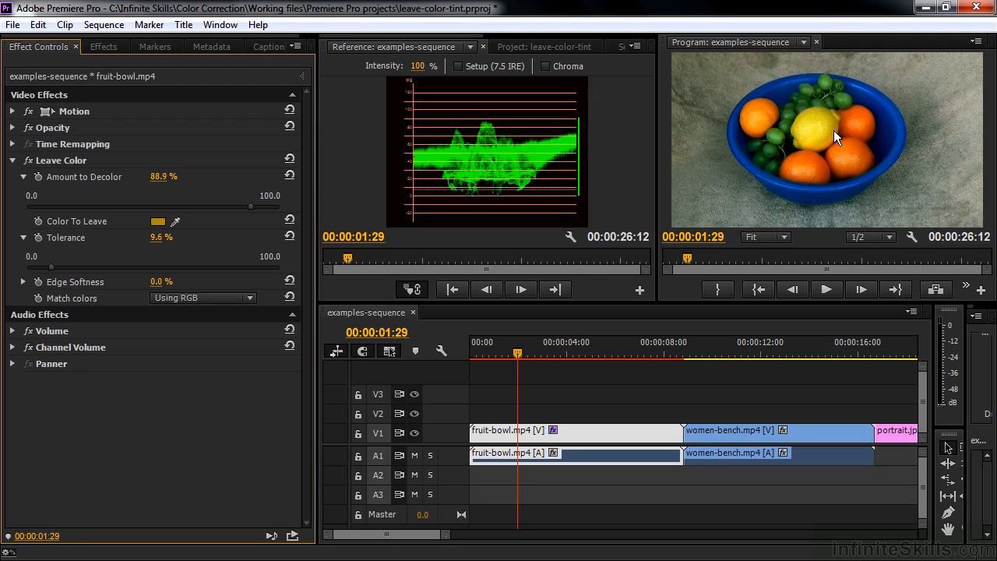
pyautogui.moveTo(175, 221); pyautogui.dragTo(827, 131)
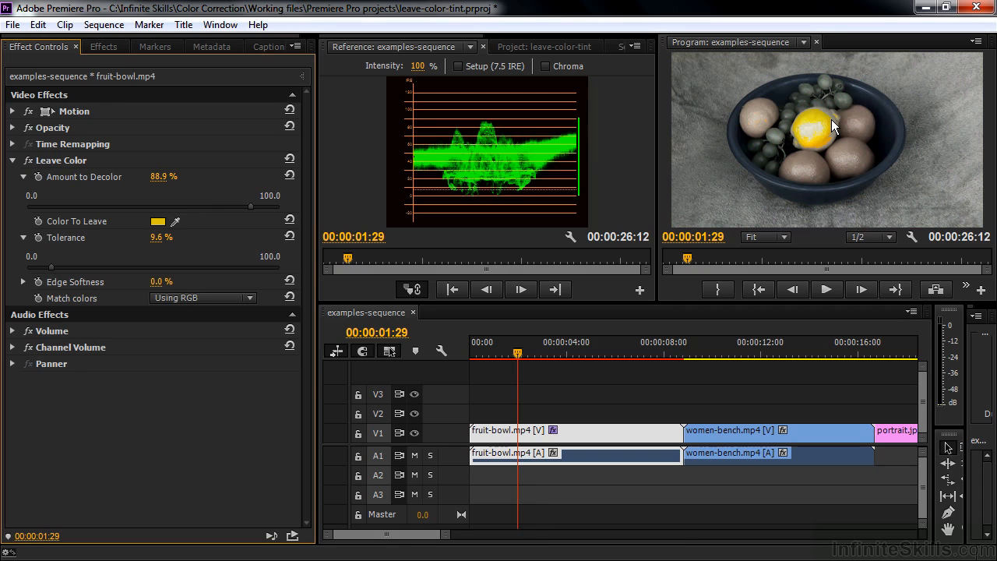
# - Match colors using hue with a Tolerance of about 7.1%, and sample the bowl's blue as the Color To Leave
pyautogui.click(249, 295)
pyautogui.click(201, 332)
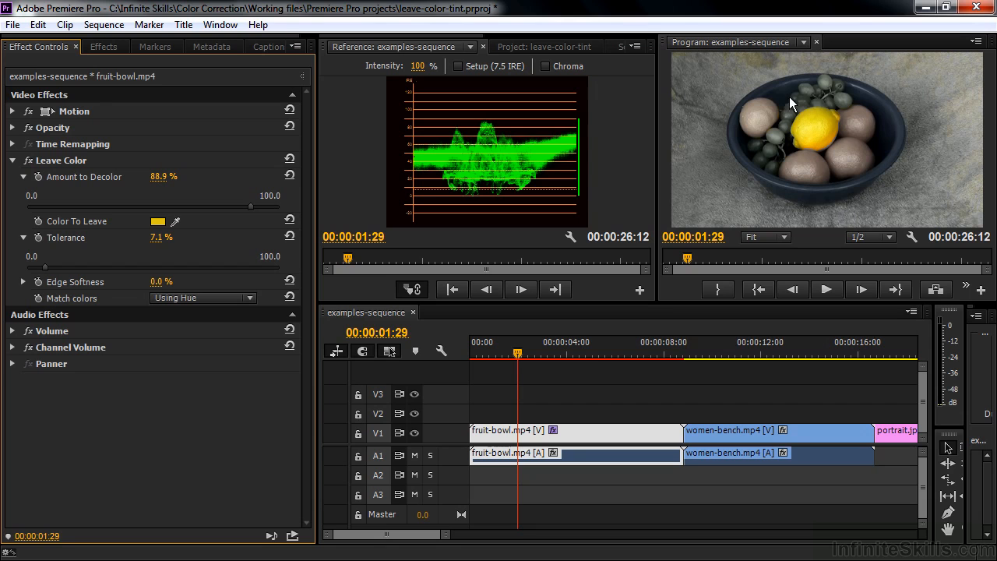
pyautogui.click(175, 221)
pyautogui.moveTo(175, 221); pyautogui.dragTo(893, 135)
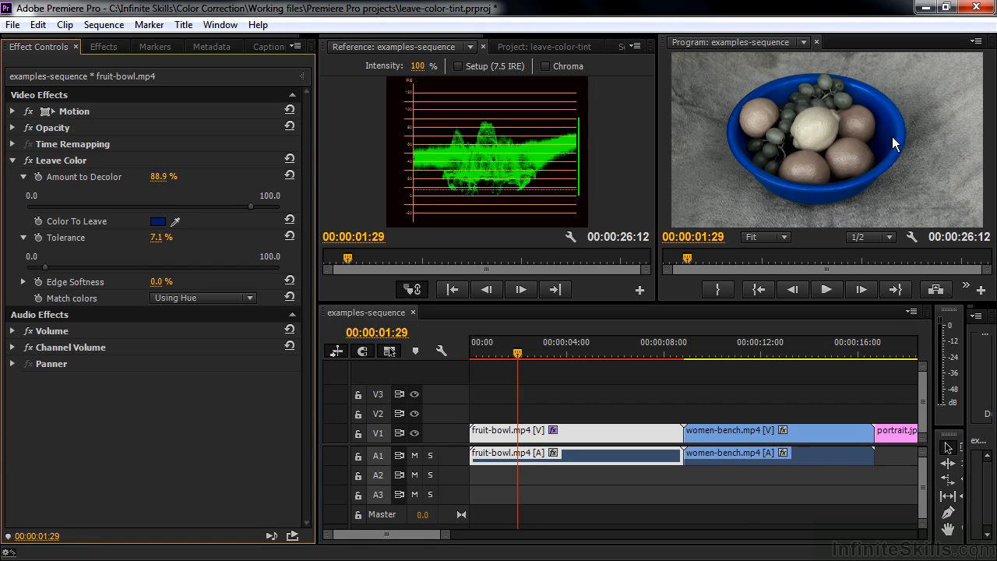
# - Apply the Leave Color effect to the women-bench.mp4 clip
pyautogui.click(747, 348)
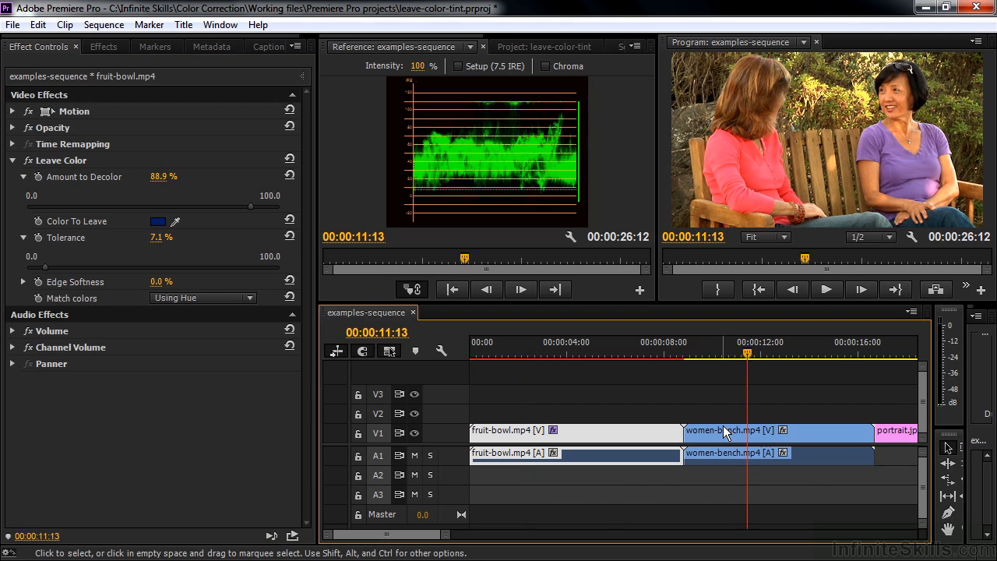
pyautogui.scroll(-3, 415, 536)
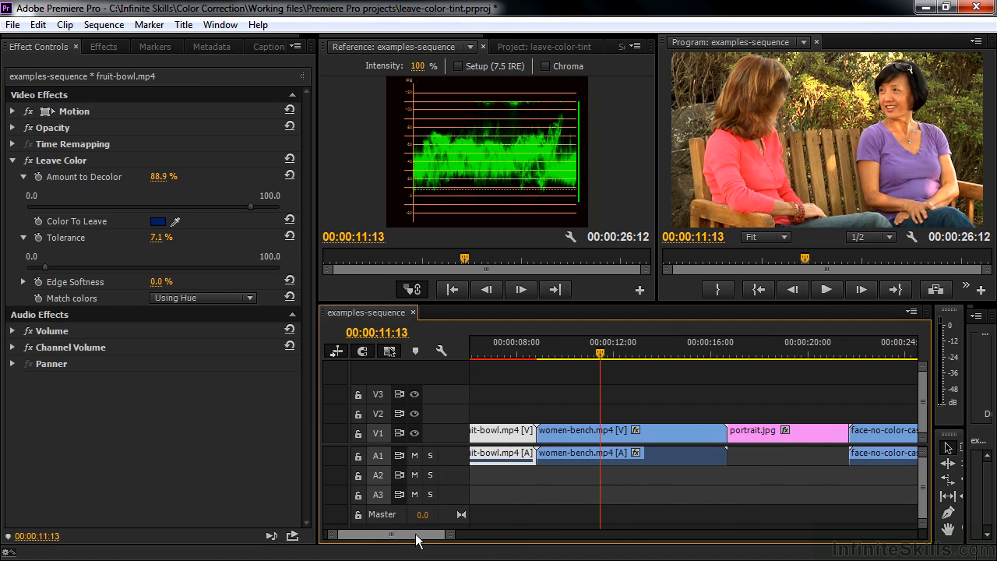
pyautogui.click(555, 438)
pyautogui.click(103, 46)
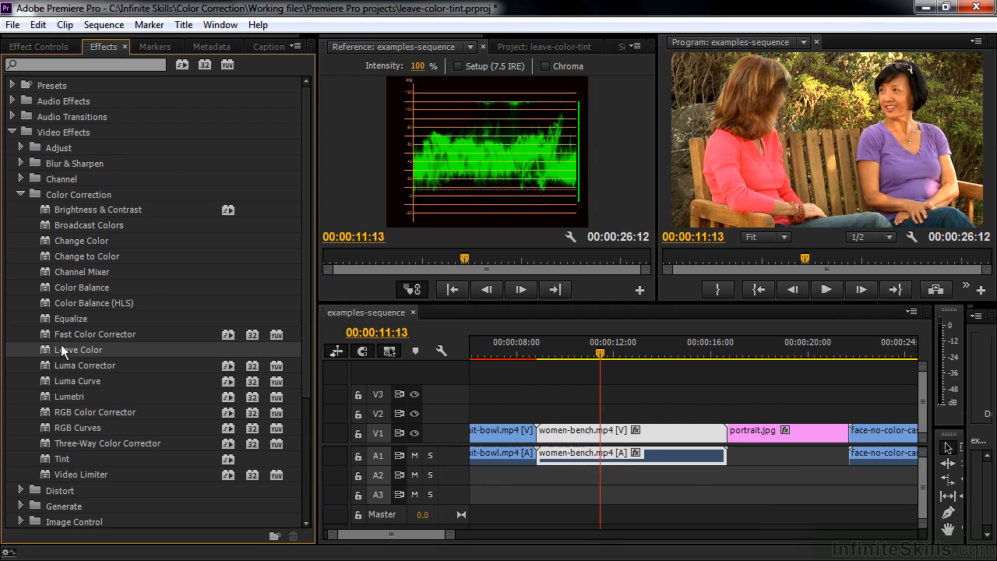
pyautogui.moveTo(48, 349); pyautogui.dragTo(591, 430)
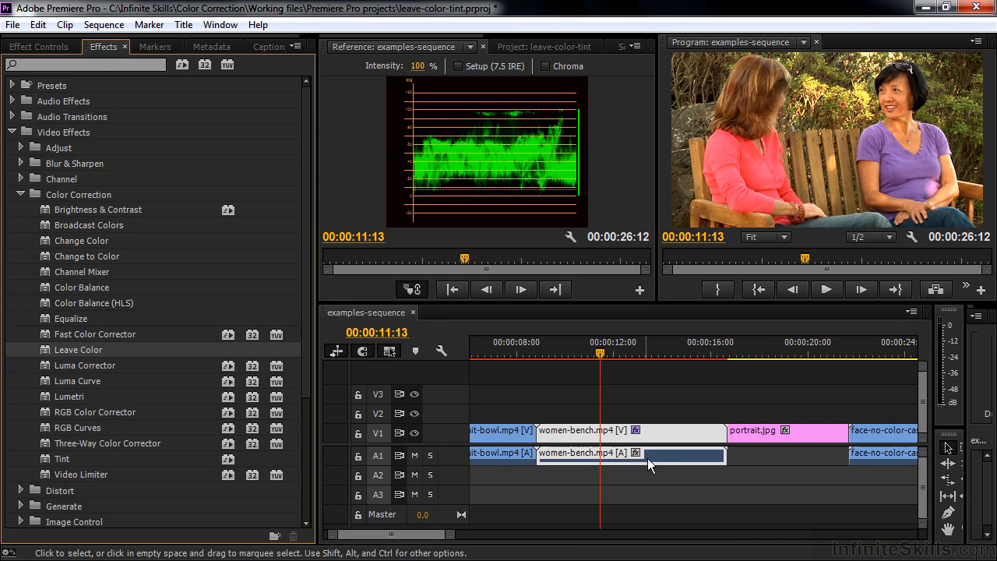
# - Sample the purple shirt as the Color To Leave on the women-bench clip and raise Amount to Decolor to desaturate the rest
pyautogui.click(51, 47)
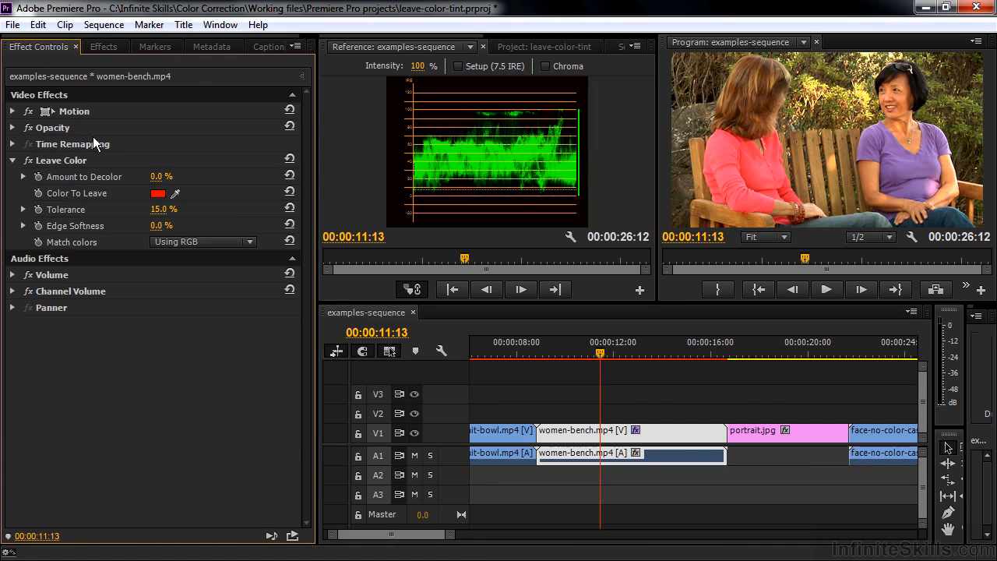
pyautogui.click(176, 193)
pyautogui.click(890, 145)
pyautogui.click(24, 177)
pyautogui.moveTo(27, 205); pyautogui.dragTo(226, 199)
# - Set the women-bench clip's Leave Color to match colors using hue and adjust Amount to Decolor to about 75%
pyautogui.click(256, 269)
pyautogui.click(224, 305)
pyautogui.moveTo(231, 204); pyautogui.dragTo(929, 187)
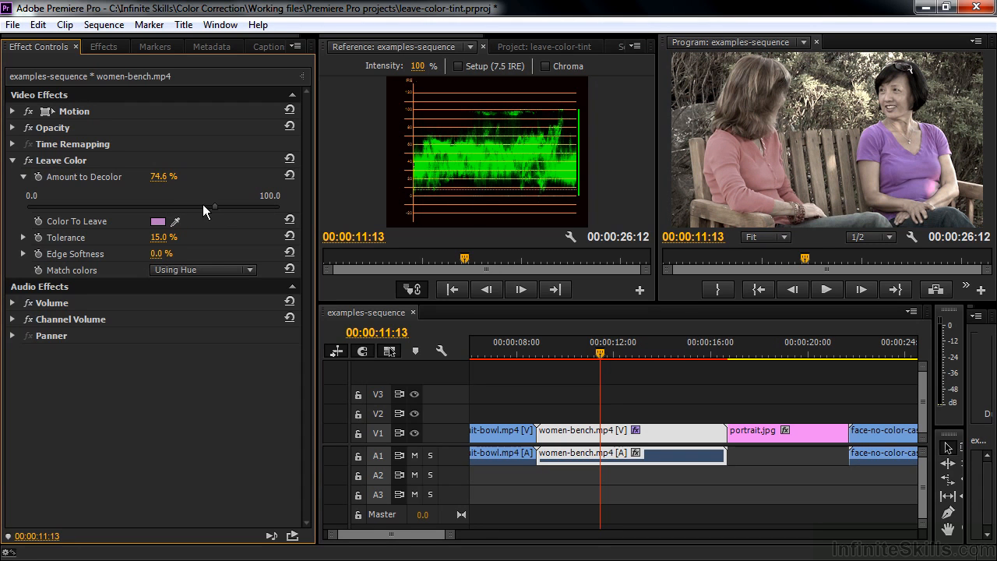
pyautogui.moveTo(214, 207)
pyautogui.mouseDown()
pyautogui.moveTo(247, 212)
pyautogui.moveTo(219, 213)
pyautogui.mouseUp()
# - Add the Fast Color Corrector effect to the women-bench clip and collapse its Leave Color settings
pyautogui.click(104, 47)
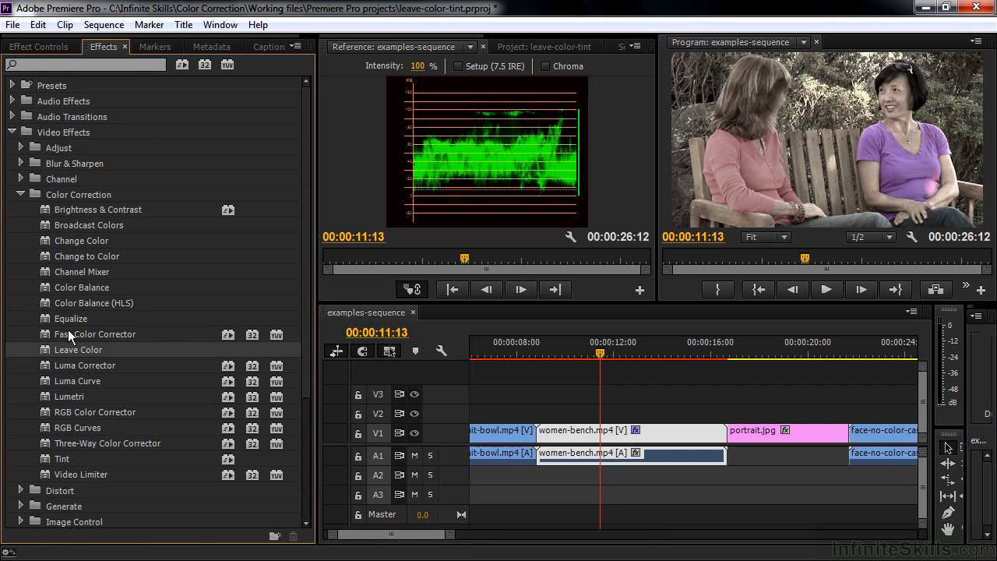
pyautogui.click(50, 334)
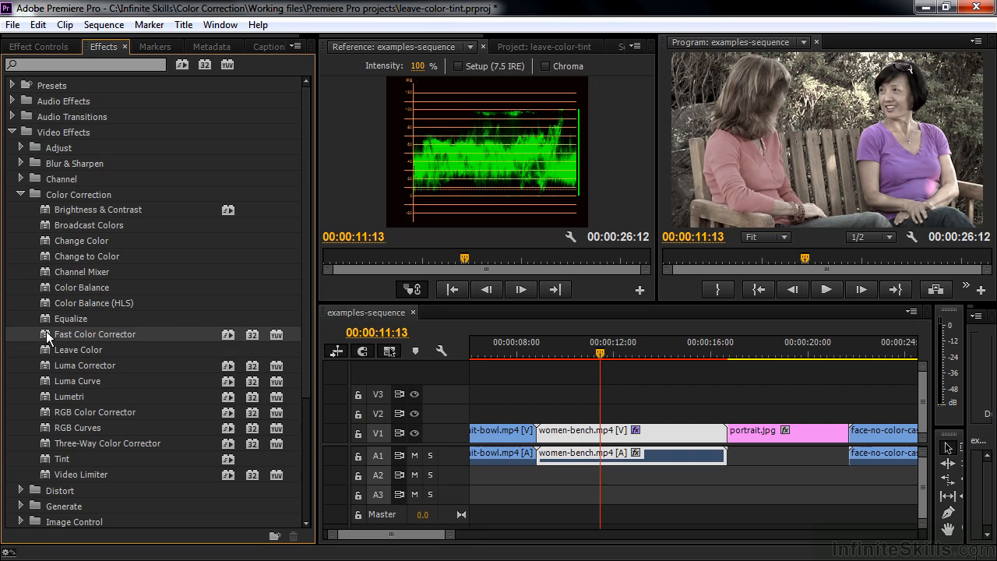
pyautogui.click(37, 46)
pyautogui.click(12, 160)
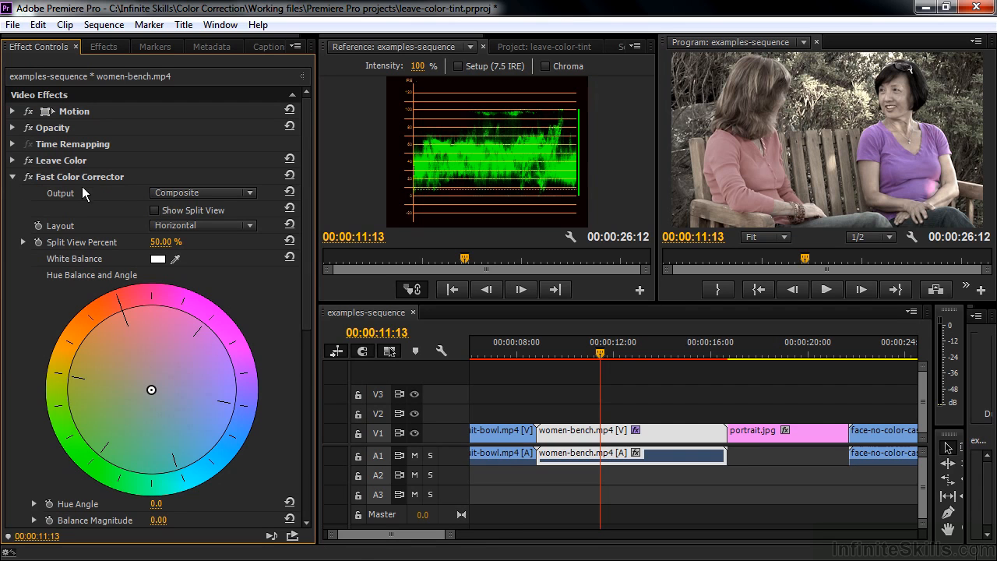
# - Shift Fast Color Corrector's hue balance toward violet with a magnitude of about 84.6, and move the effect above Leave Color
pyautogui.moveTo(152, 389); pyautogui.dragTo(219, 376)
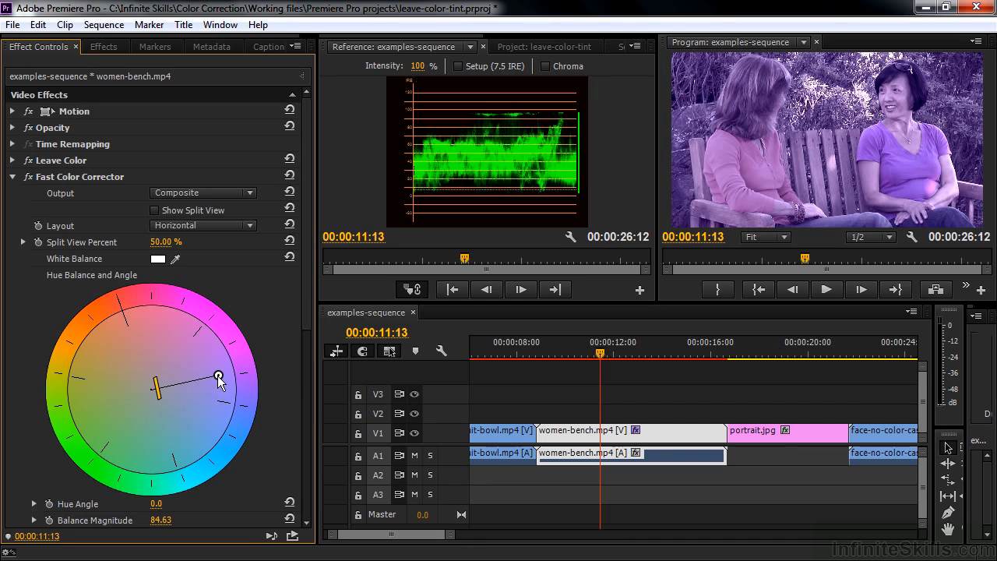
pyautogui.moveTo(51, 184); pyautogui.dragTo(55, 161)
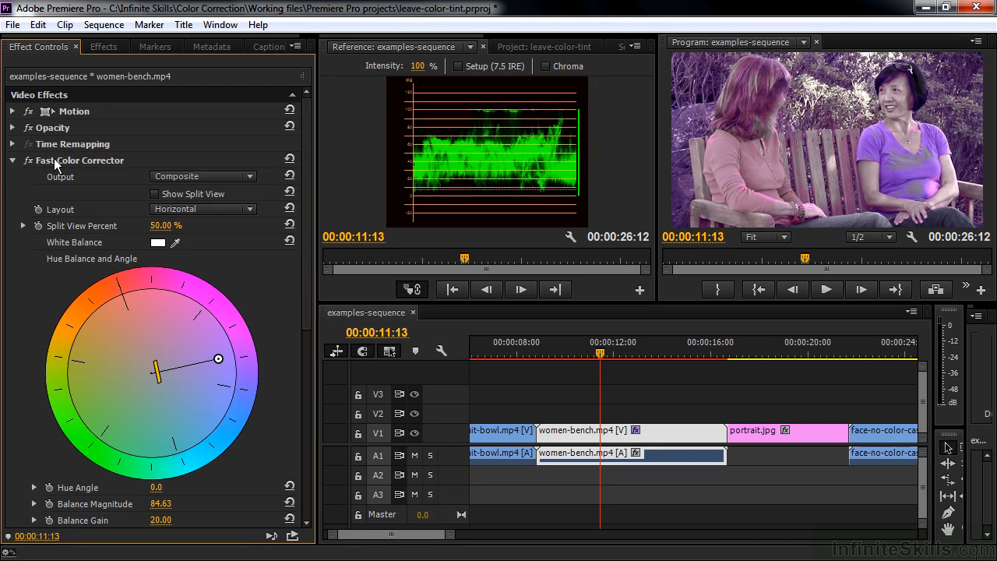
pyautogui.click(12, 161)
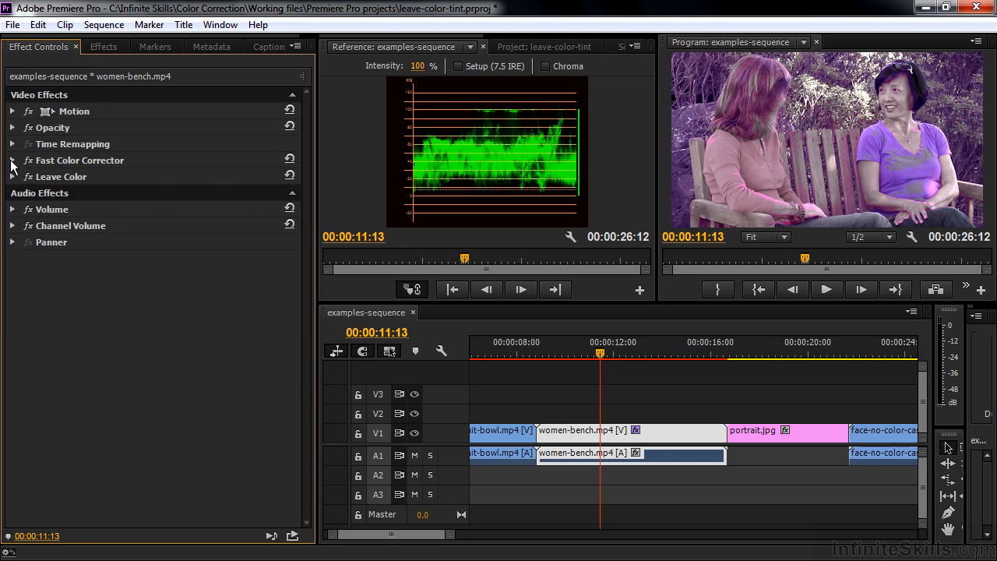
# - Push Fast Color Corrector's hue balance toward magenta-violet with a magnitude of about 91 and a balance gain of about 26.15
pyautogui.click(12, 176)
pyautogui.moveTo(175, 237); pyautogui.dragTo(15, 155)
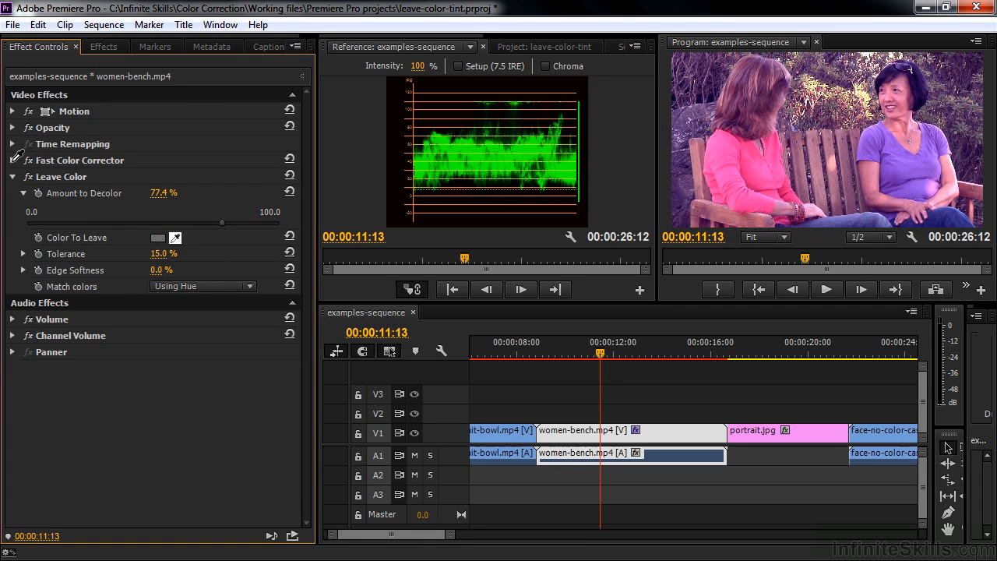
pyautogui.click(12, 161)
pyautogui.moveTo(223, 360); pyautogui.dragTo(218, 341)
pyautogui.moveTo(162, 372); pyautogui.dragTo(166, 364)
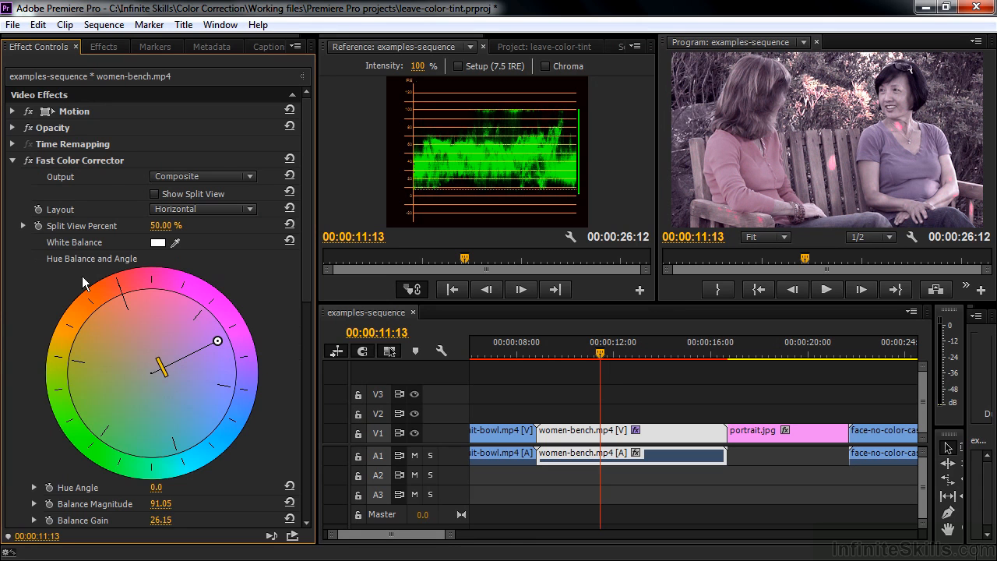
pyautogui.click(12, 161)
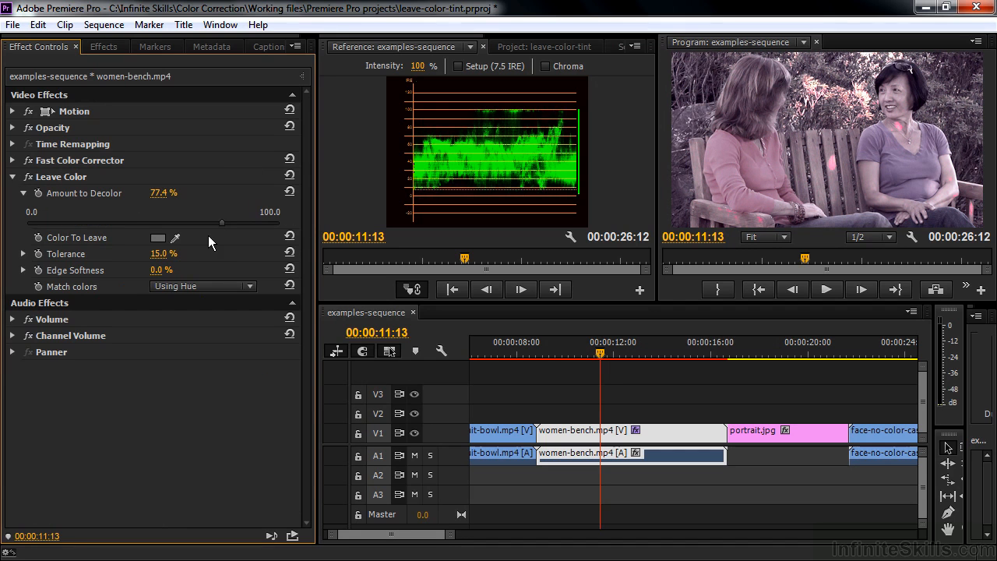
# - Sample the purple shirt as Leave Color's Color To Leave, with Amount to Decolor at about 80.2% and Tolerance at about 9.3%
pyautogui.moveTo(175, 238); pyautogui.dragTo(882, 148)
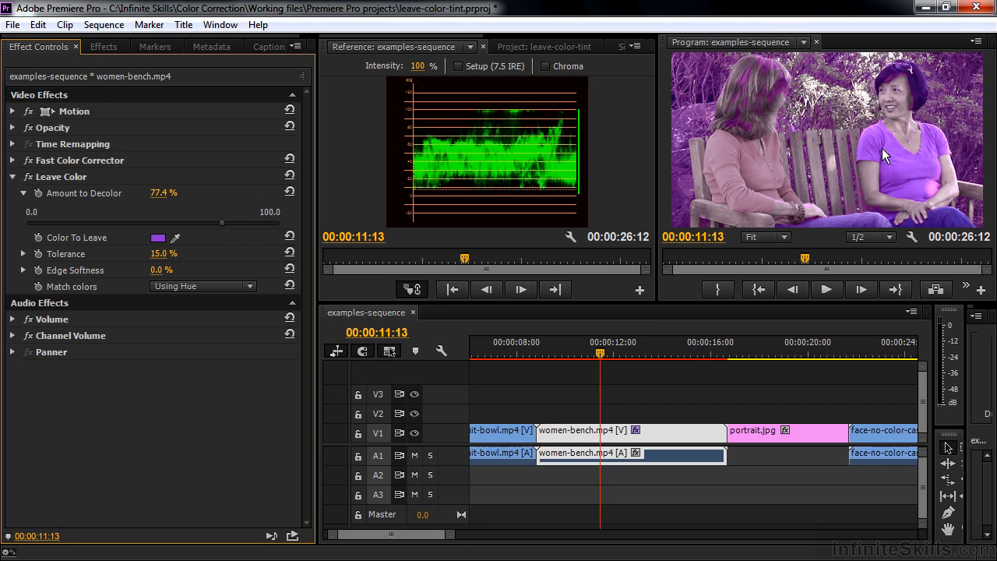
pyautogui.moveTo(223, 225)
pyautogui.mouseDown()
pyautogui.moveTo(189, 217)
pyautogui.moveTo(228, 216)
pyautogui.mouseUp()
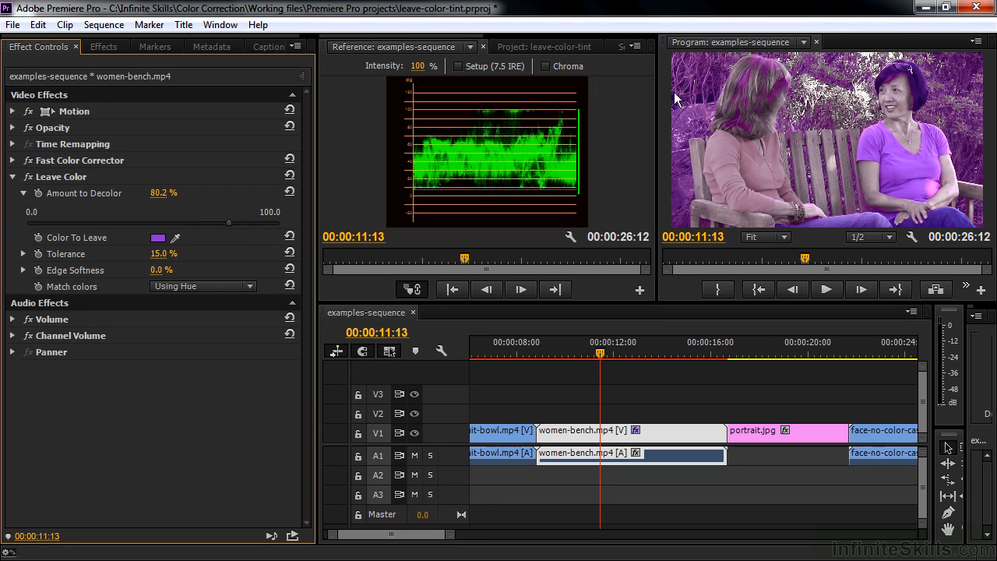
pyautogui.click(23, 254)
pyautogui.click(51, 283)
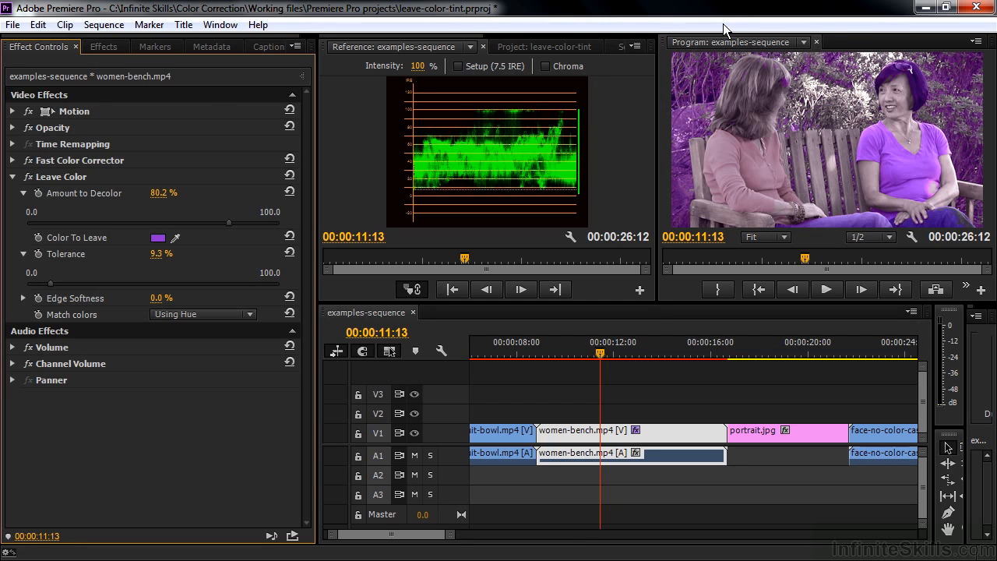
# - Turn off Leave Color temporarily and shift Fast Color Corrector's hue balance toward orange-red with a magnitude of about 47.8
pyautogui.click(175, 237)
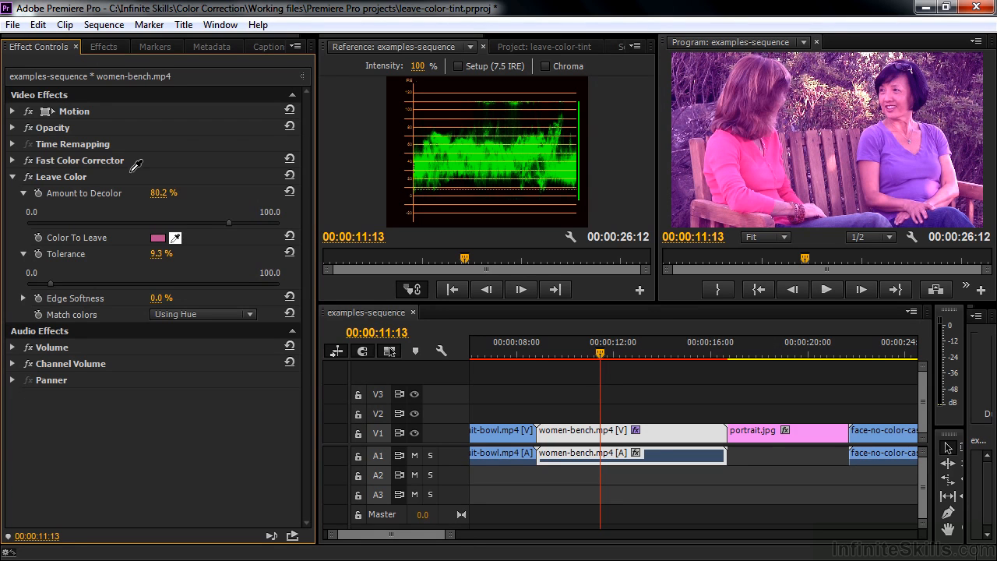
pyautogui.click(30, 181)
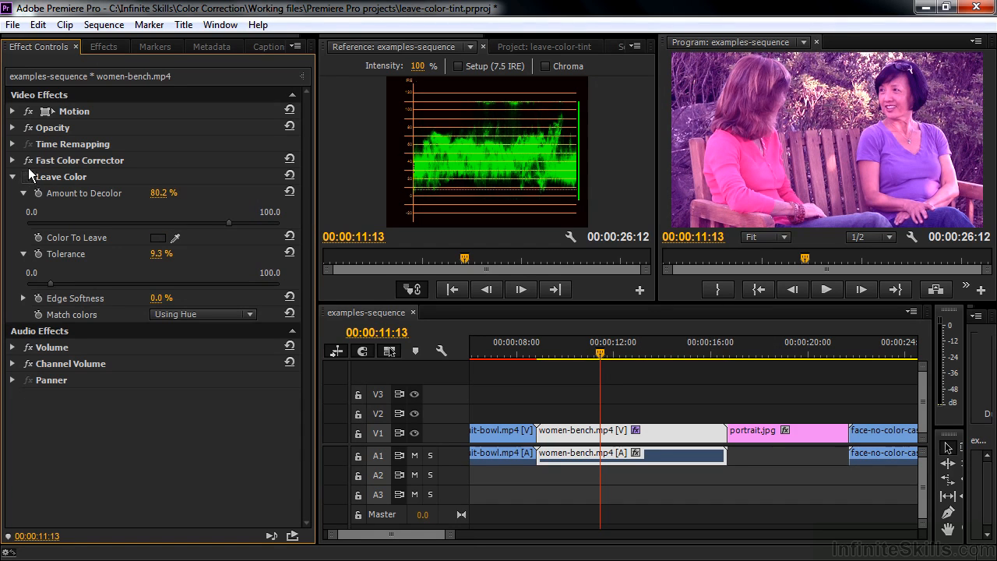
pyautogui.click(13, 159)
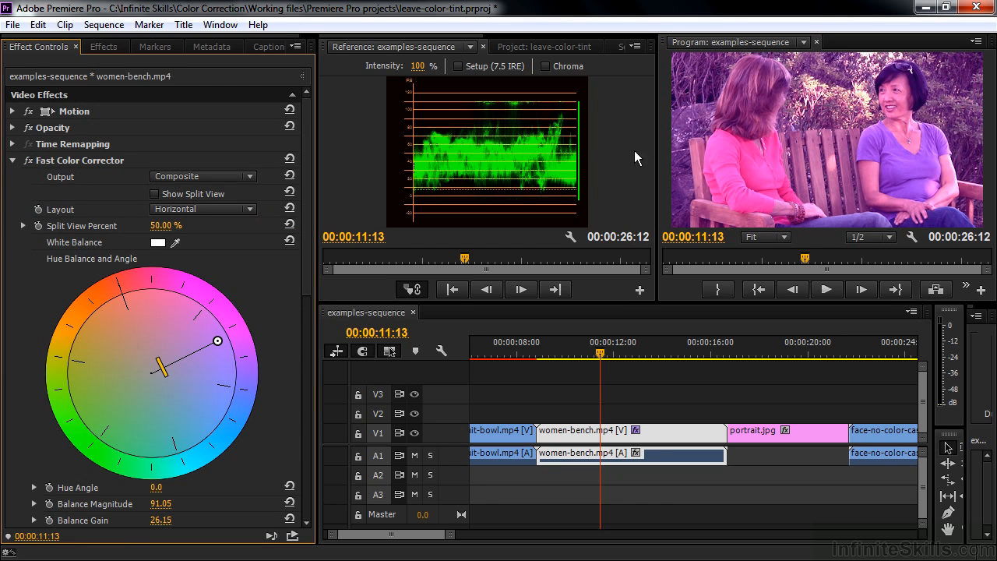
pyautogui.moveTo(218, 342); pyautogui.dragTo(139, 338)
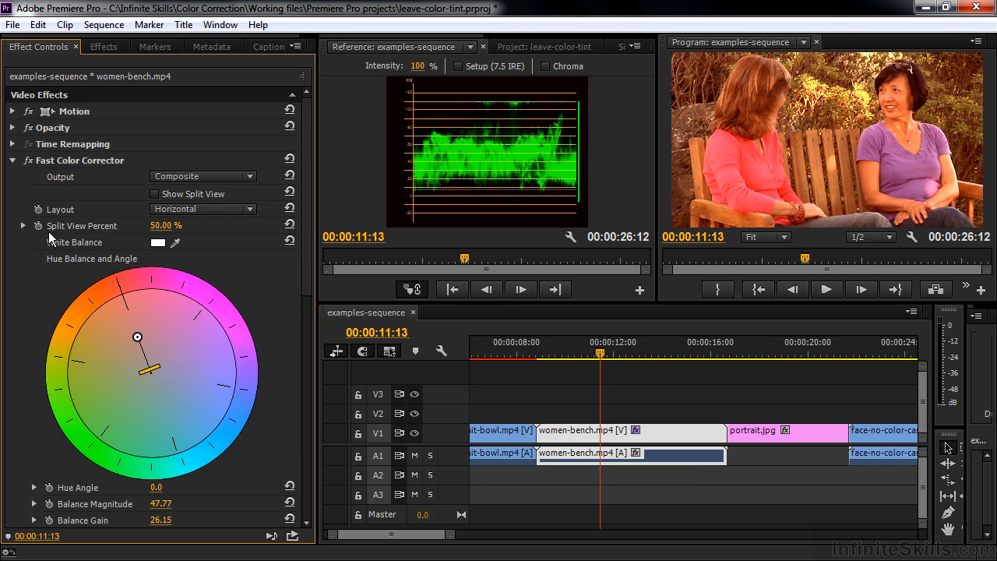
pyautogui.click(13, 160)
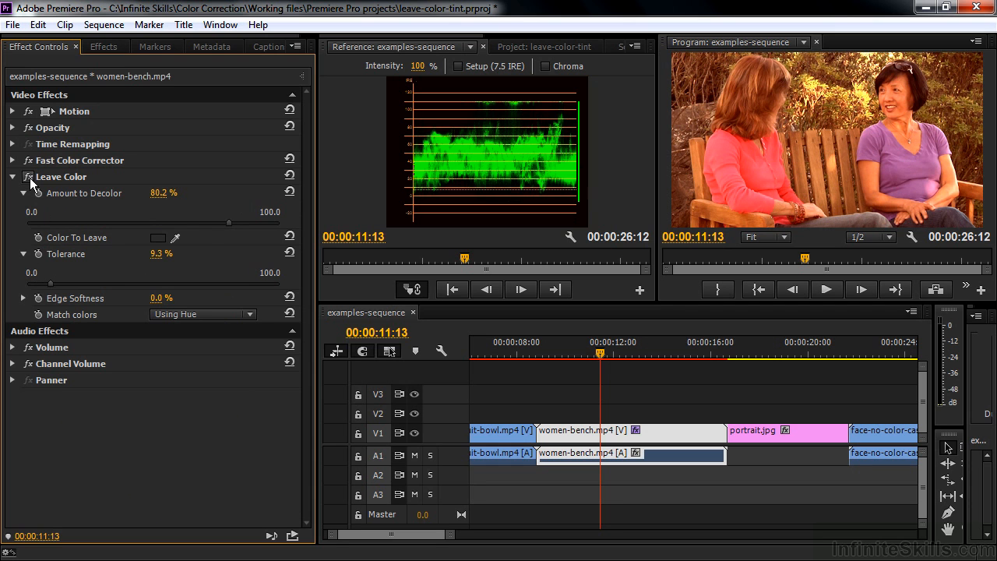
# - Sample the red shirt as Color To Leave, with Amount to Decolor at about 89.2% and Tolerance at about 6.2%
pyautogui.moveTo(174, 238); pyautogui.dragTo(745, 154)
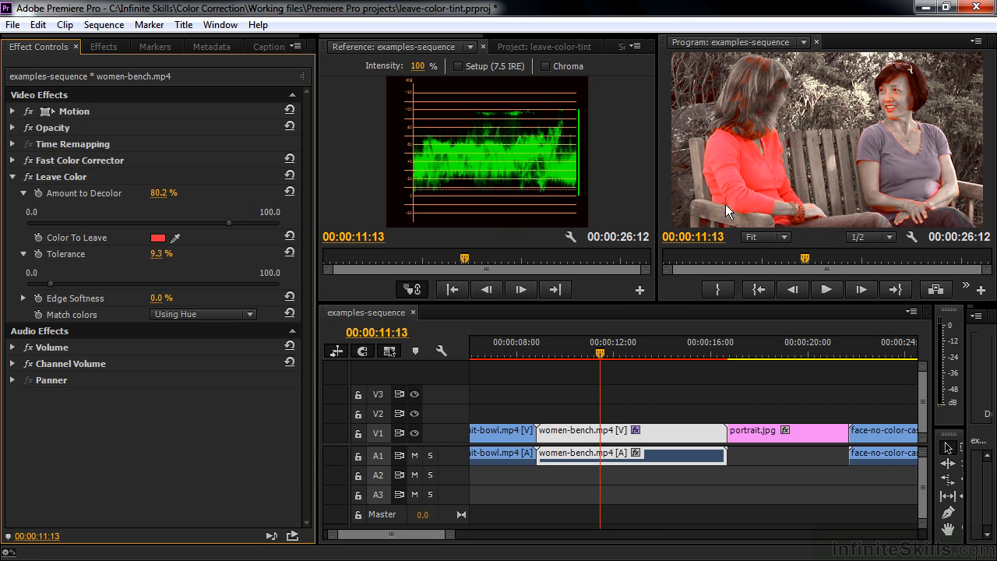
pyautogui.moveTo(242, 221)
pyautogui.mouseDown()
pyautogui.moveTo(226, 221)
pyautogui.moveTo(252, 227)
pyautogui.mouseUp()
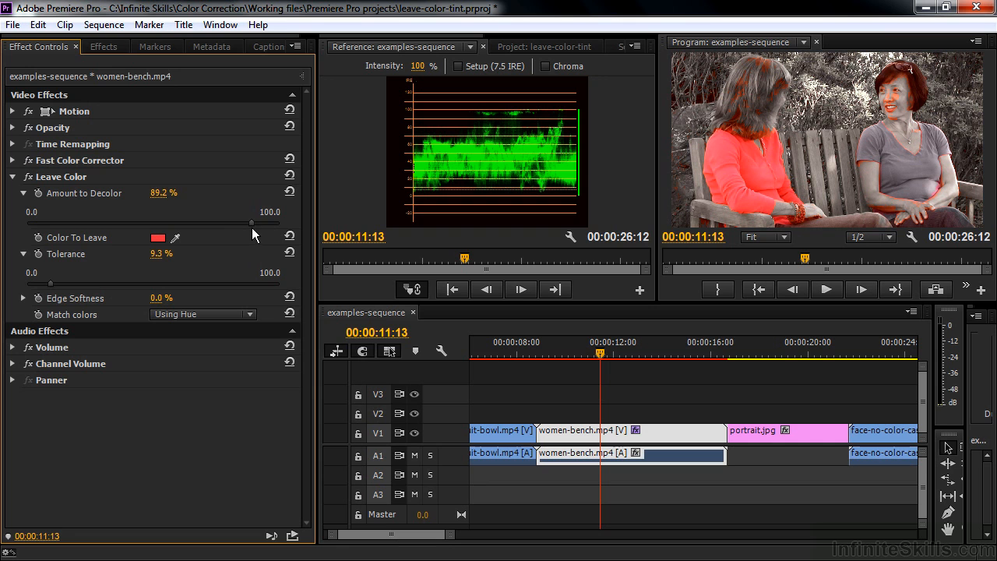
pyautogui.moveTo(53, 285); pyautogui.dragTo(42, 276)
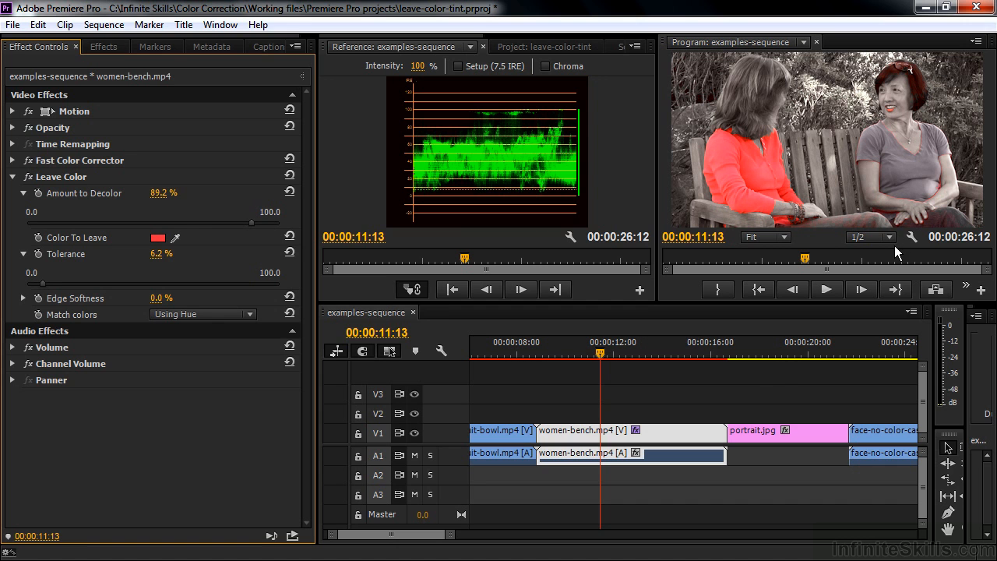
# - Add the Tint effect to the portrait.jpg clip at about 00:00:18:14 and switch the effect off
pyautogui.click(770, 346)
pyautogui.click(754, 433)
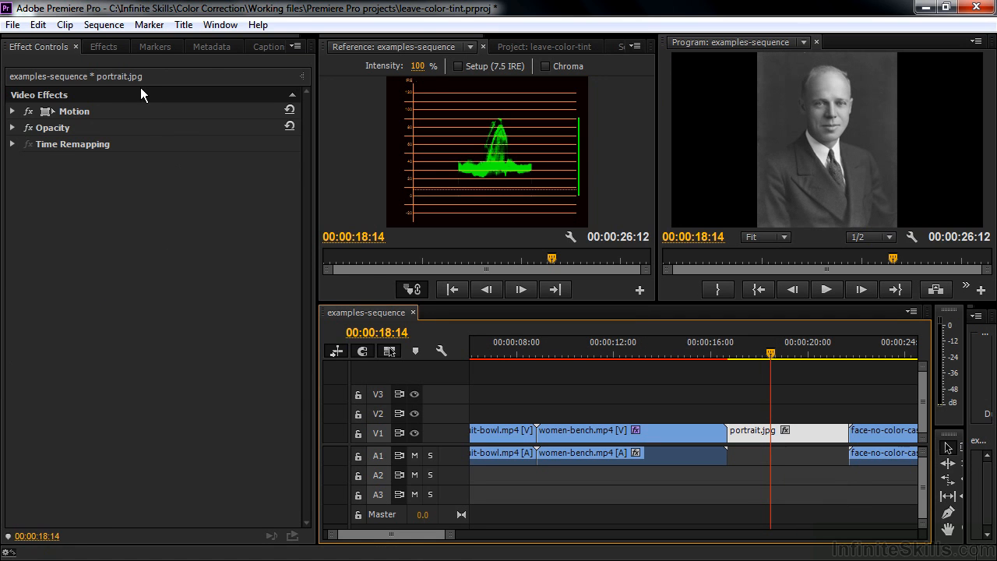
pyautogui.click(102, 46)
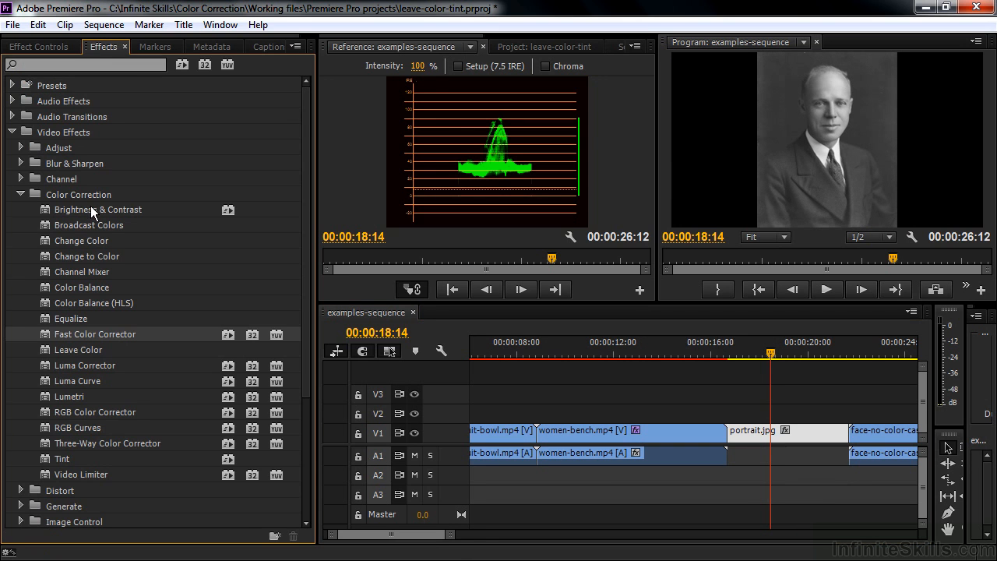
pyautogui.click(45, 462)
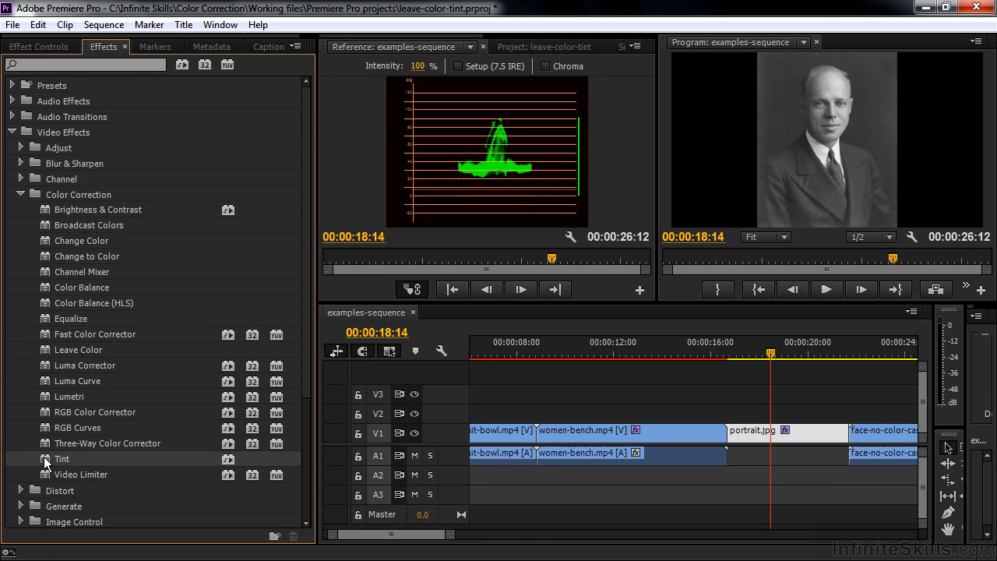
pyautogui.click(29, 47)
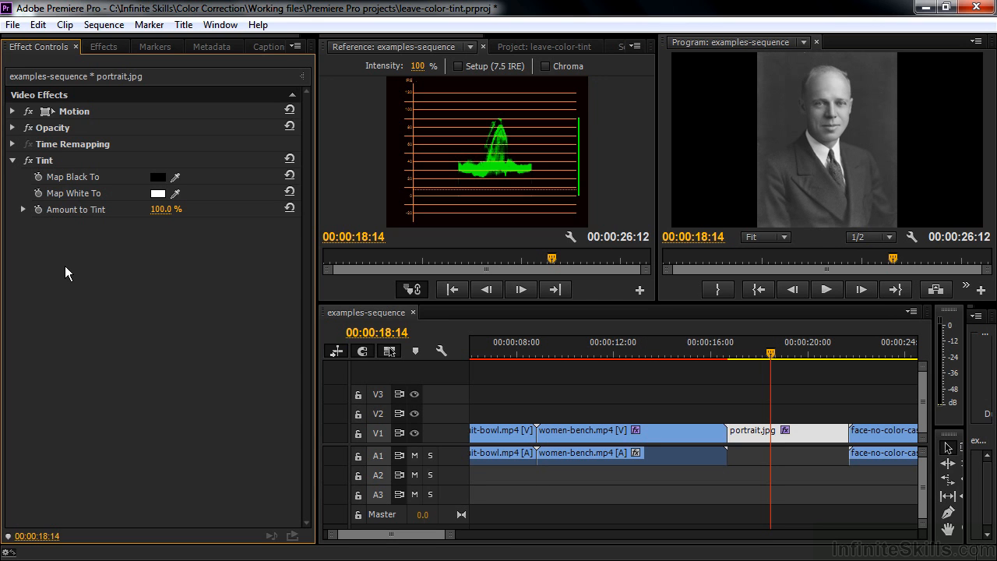
pyautogui.click(28, 160)
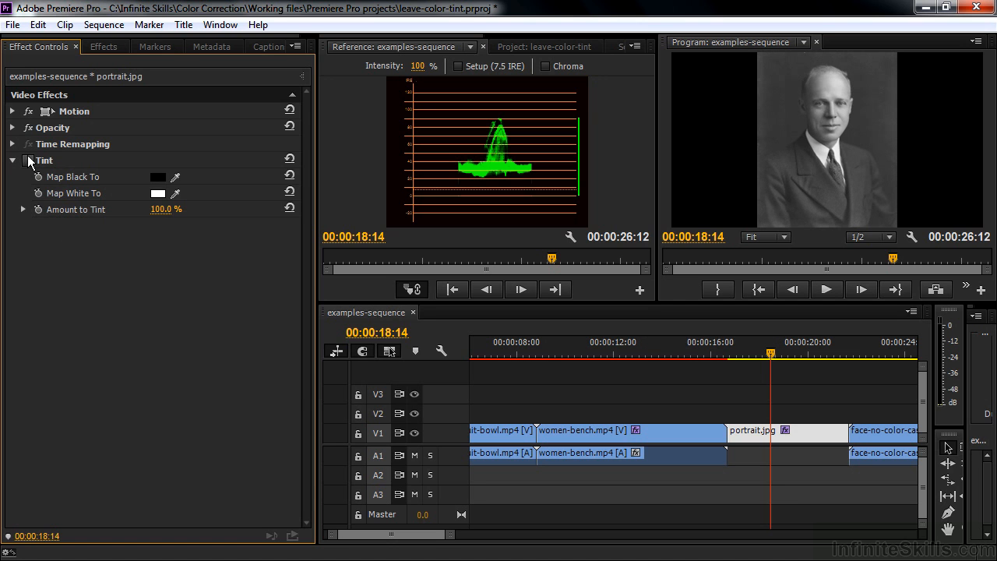
# - Add the Luma Curve effect to portrait.jpg and move its black and white points inward to increase contrast
pyautogui.click(103, 47)
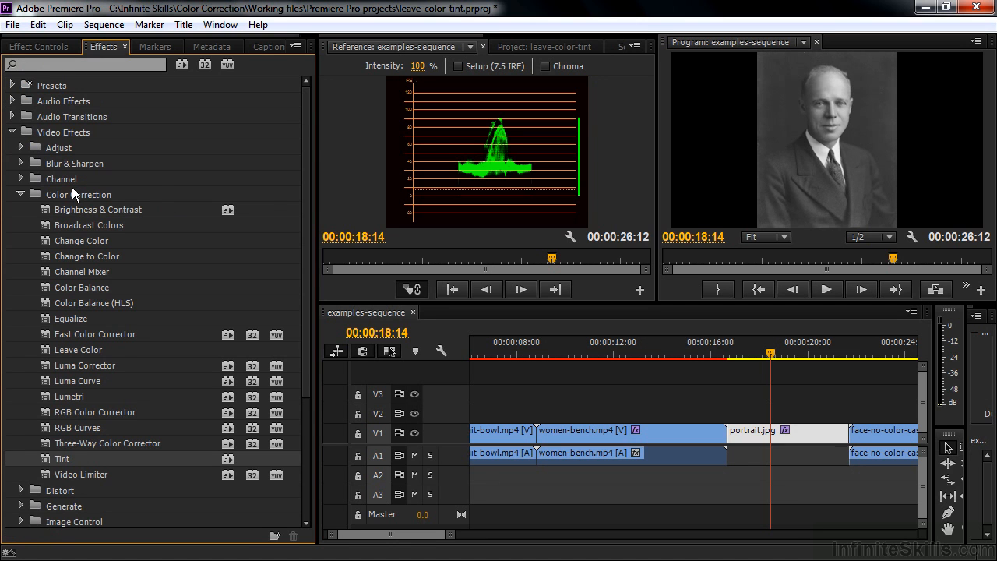
pyautogui.click(50, 381)
pyautogui.click(59, 49)
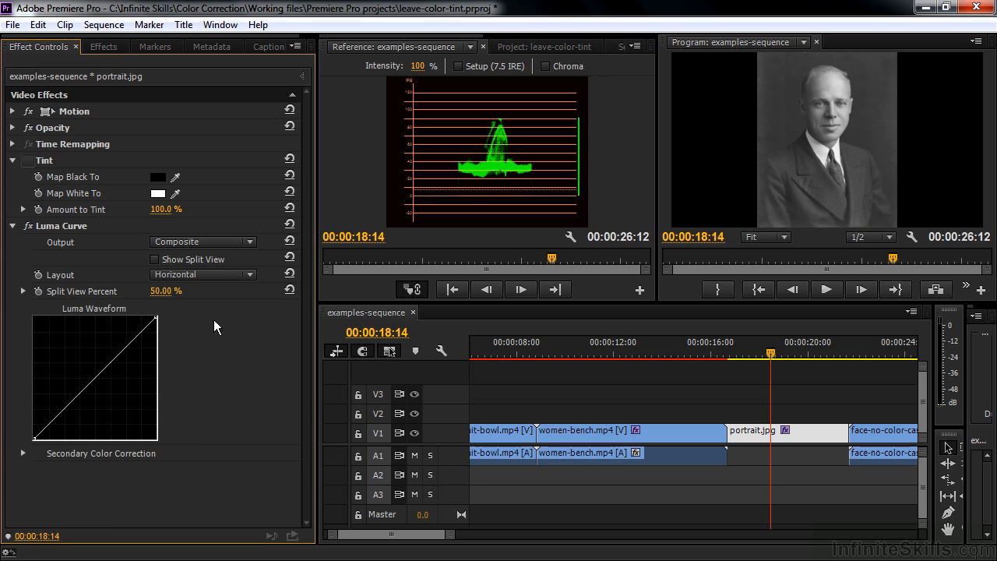
pyautogui.moveTo(35, 438); pyautogui.dragTo(58, 453)
pyautogui.moveTo(157, 317); pyautogui.dragTo(146, 317)
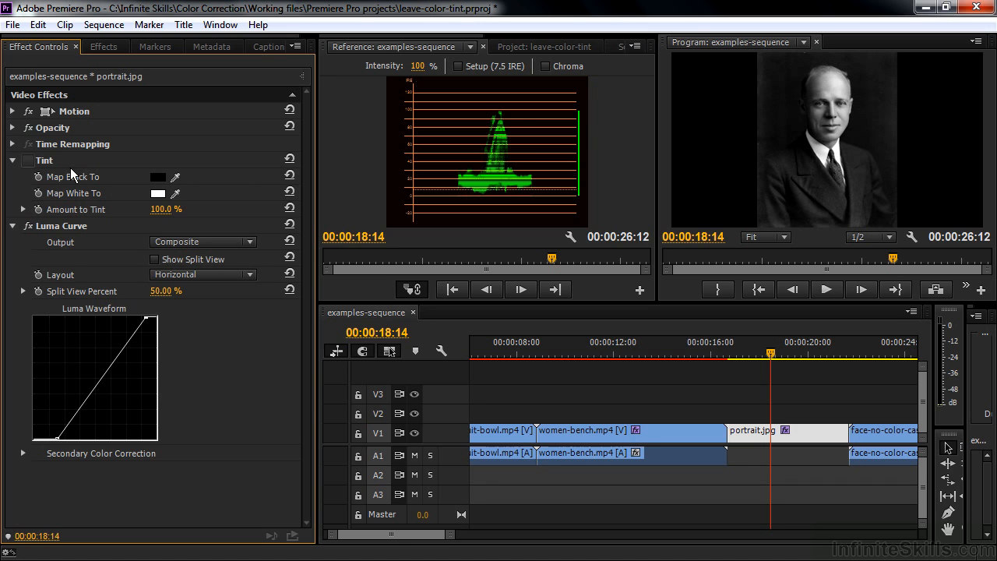
# - Switch Tint back on and set Map Black To to dark brown 3B3004
pyautogui.click(29, 160)
pyautogui.click(11, 164)
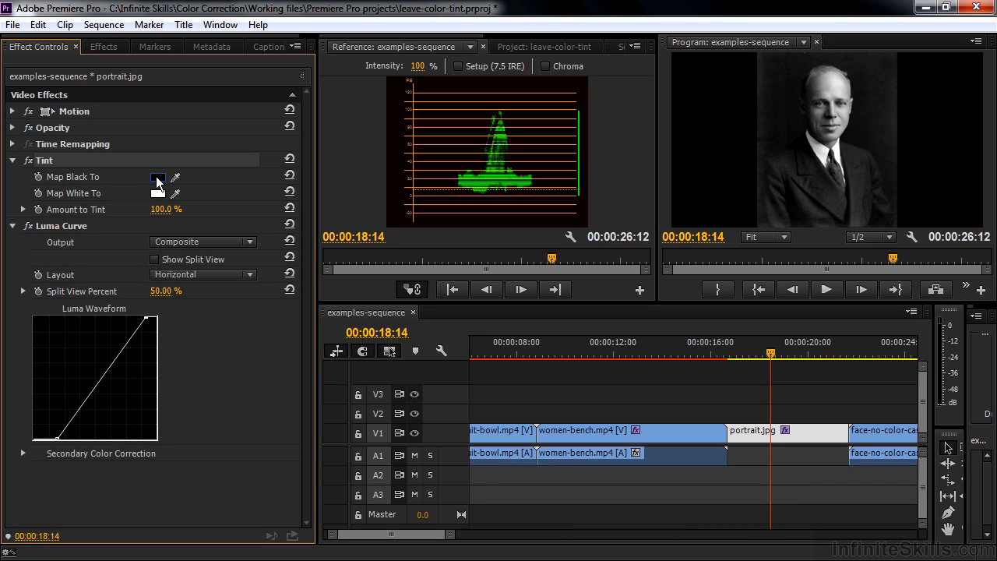
pyautogui.click(159, 178)
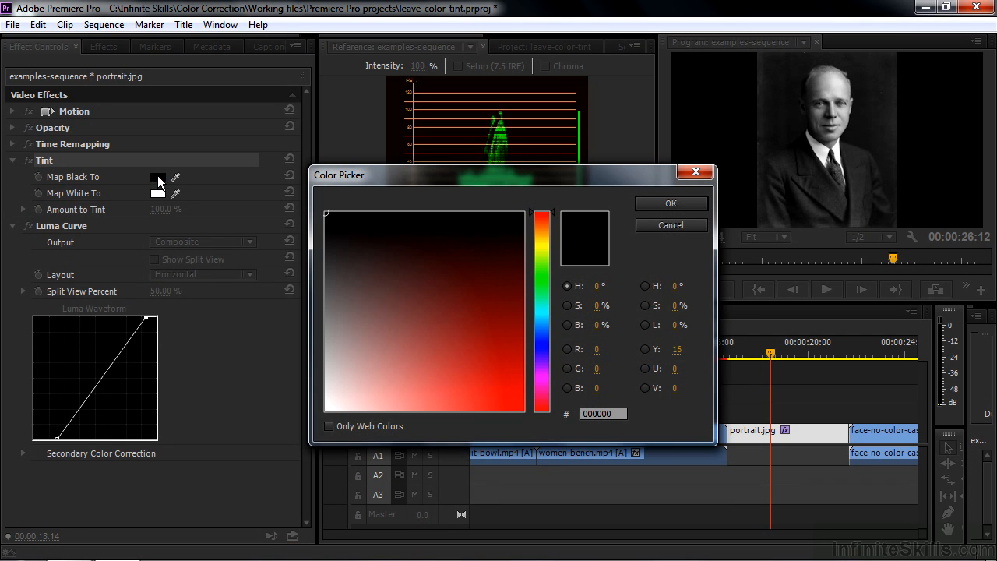
pyautogui.click(537, 238)
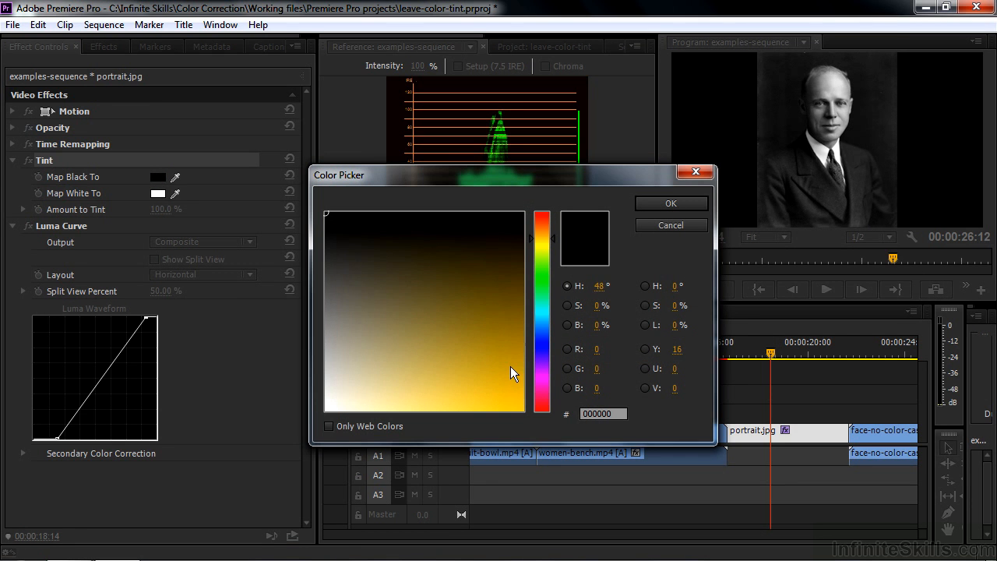
pyautogui.click(509, 258)
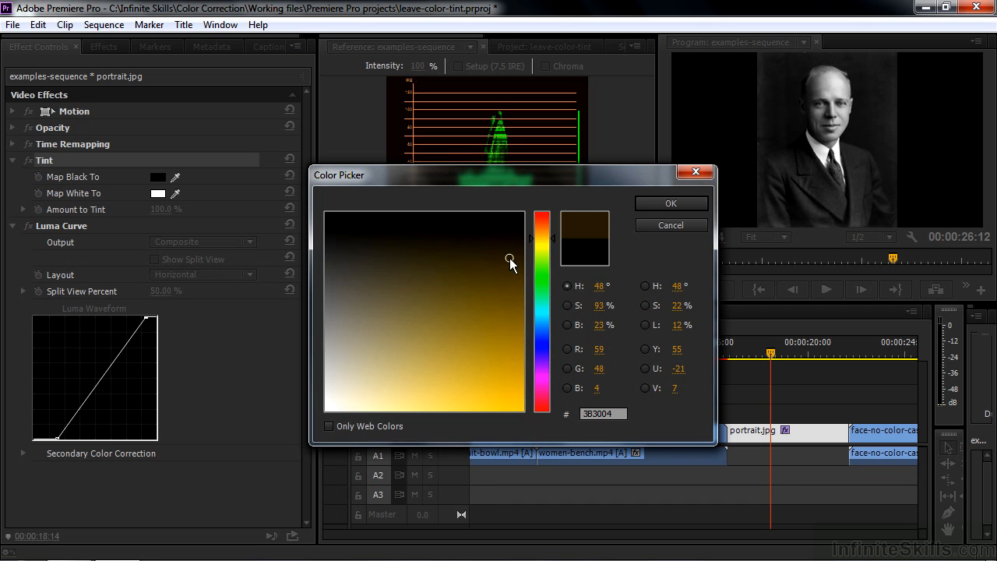
pyautogui.click(672, 202)
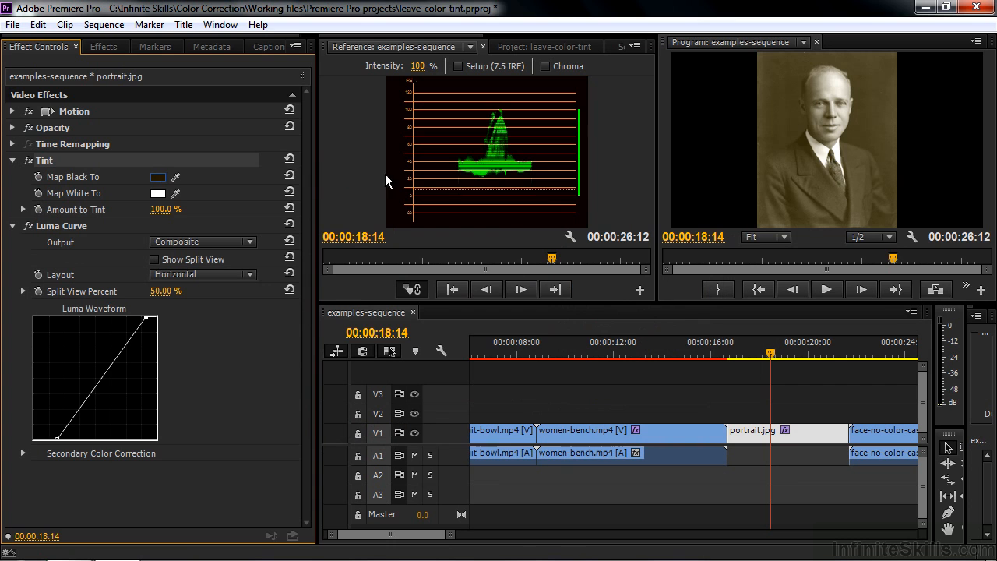
# - Set Tint's Map White To to a saturated orange-yellow with a hue of about 45°
pyautogui.click(158, 194)
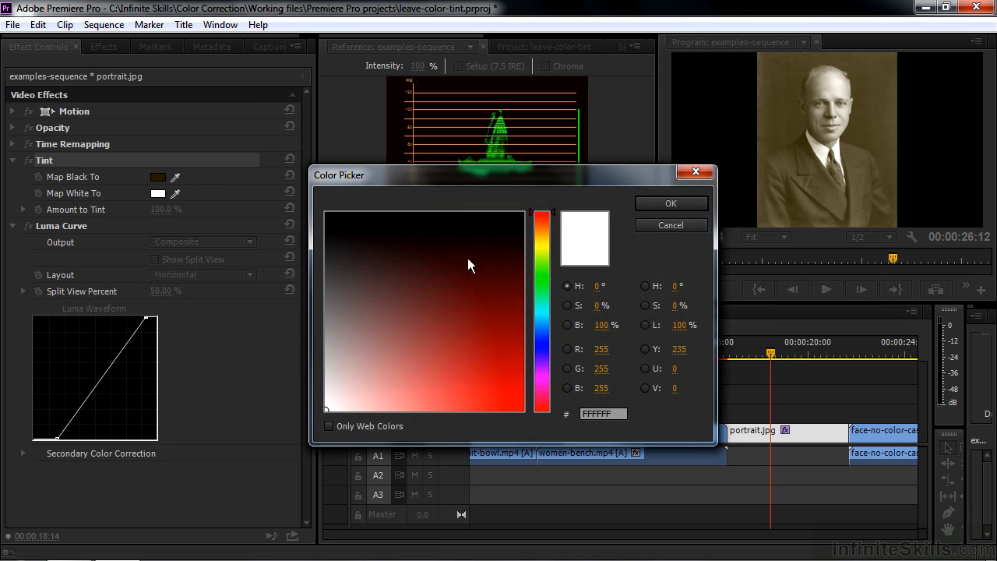
pyautogui.click(544, 240)
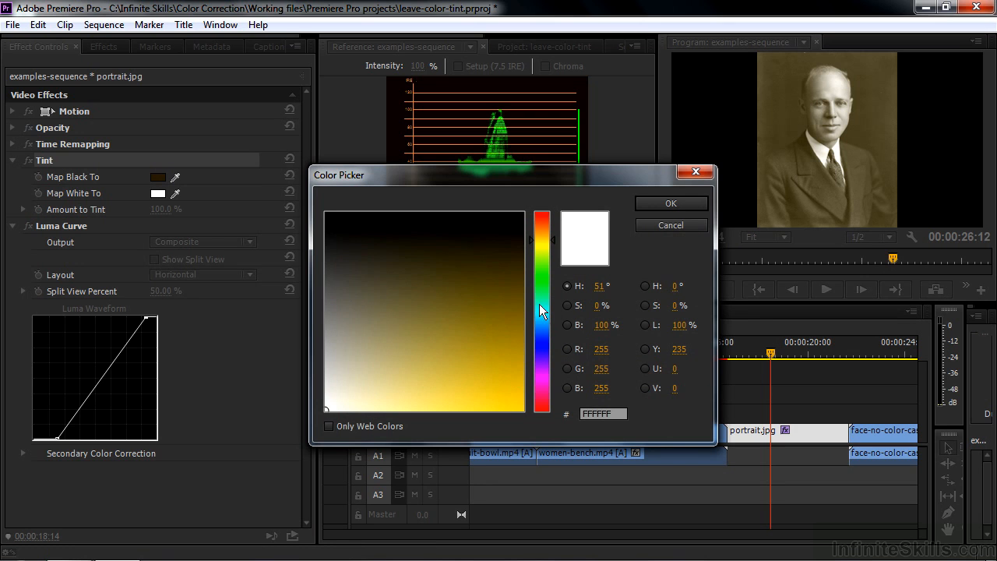
pyautogui.moveTo(555, 247); pyautogui.dragTo(553, 237)
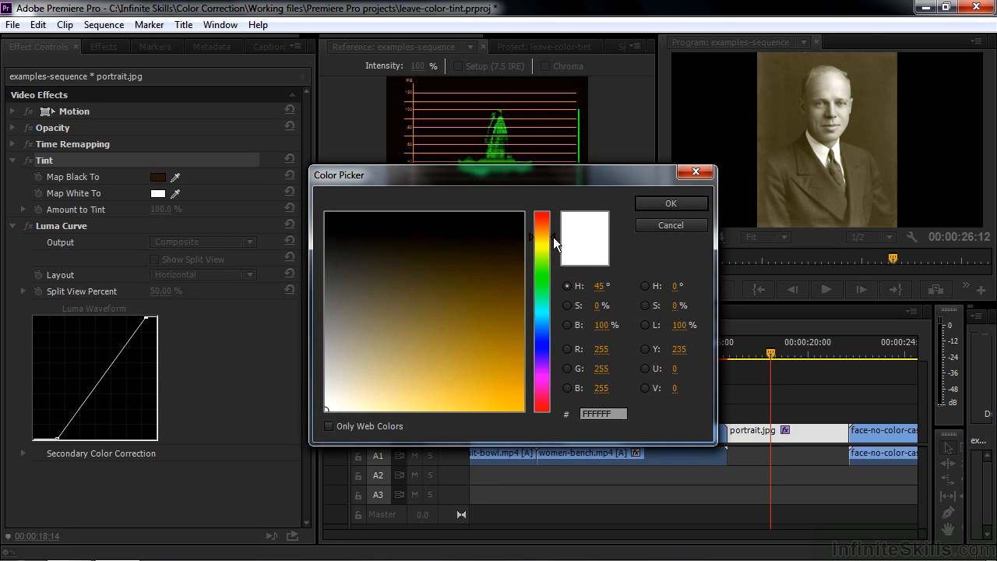
pyautogui.click(486, 396)
pyautogui.click(659, 206)
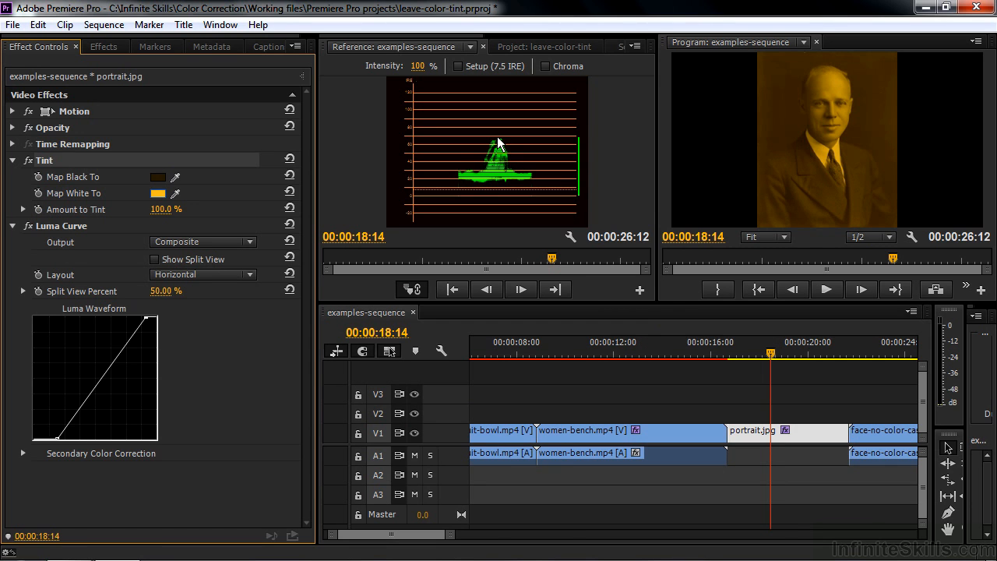
# - Steepen the Luma Curve by moving both end points further inward, and place the effect above Tint
pyautogui.moveTo(147, 318); pyautogui.dragTo(129, 317)
pyautogui.moveTo(58, 440); pyautogui.dragTo(64, 441)
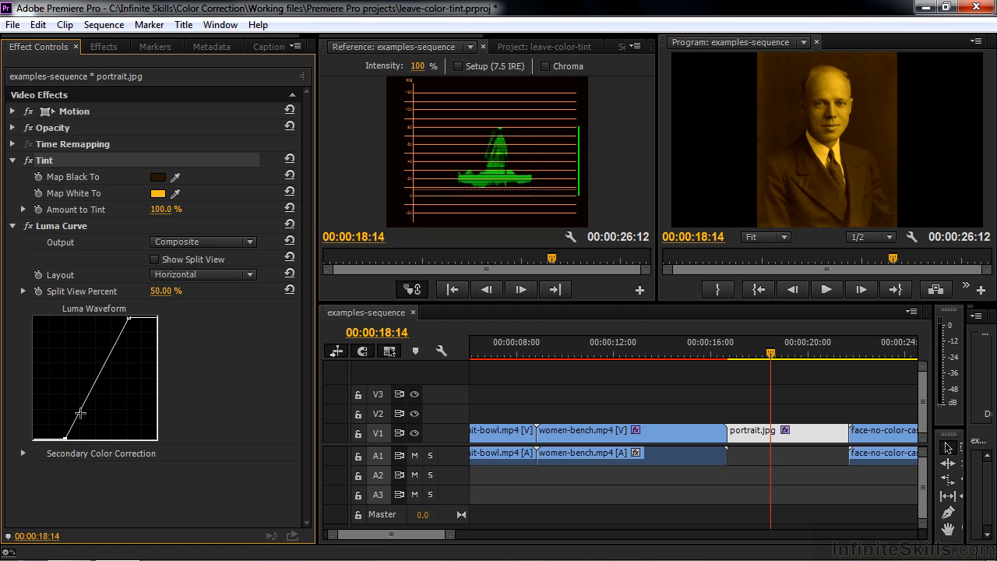
pyautogui.moveTo(128, 318); pyautogui.dragTo(116, 313)
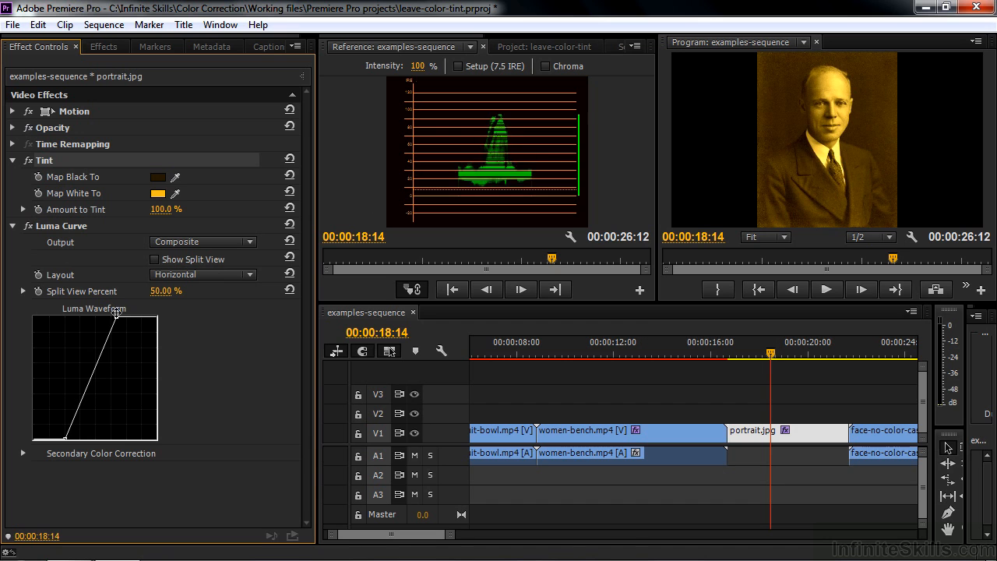
pyautogui.moveTo(65, 439); pyautogui.dragTo(68, 436)
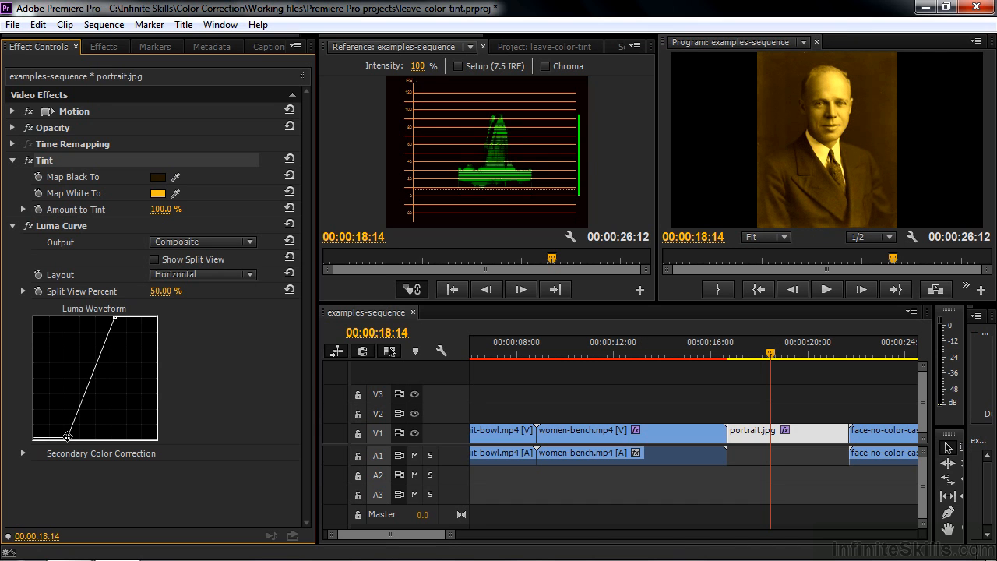
pyautogui.moveTo(61, 225); pyautogui.dragTo(60, 151)
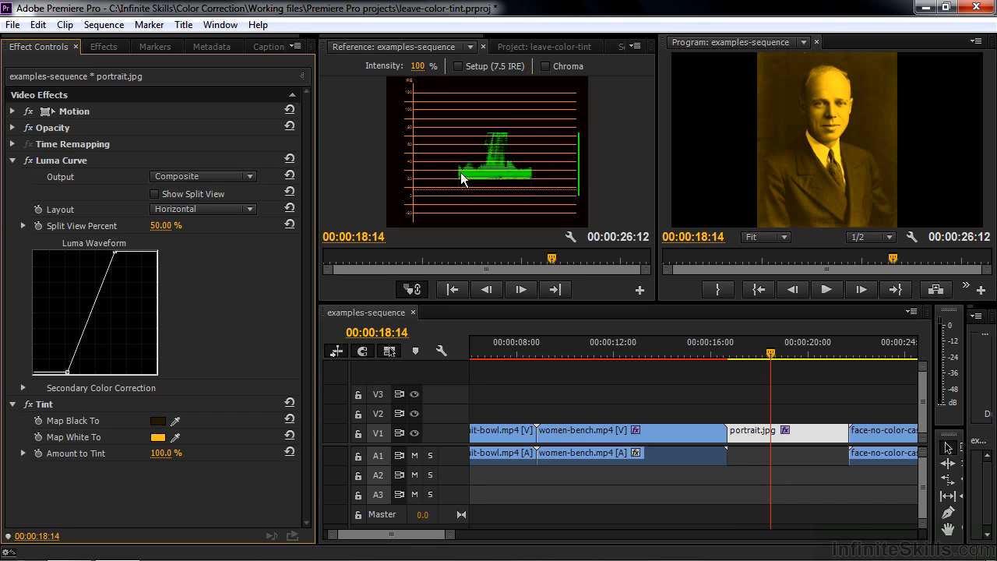
# - Place the Tint effect above Luma Curve in portrait.jpg's effect order
pyautogui.moveTo(43, 405); pyautogui.dragTo(53, 152)
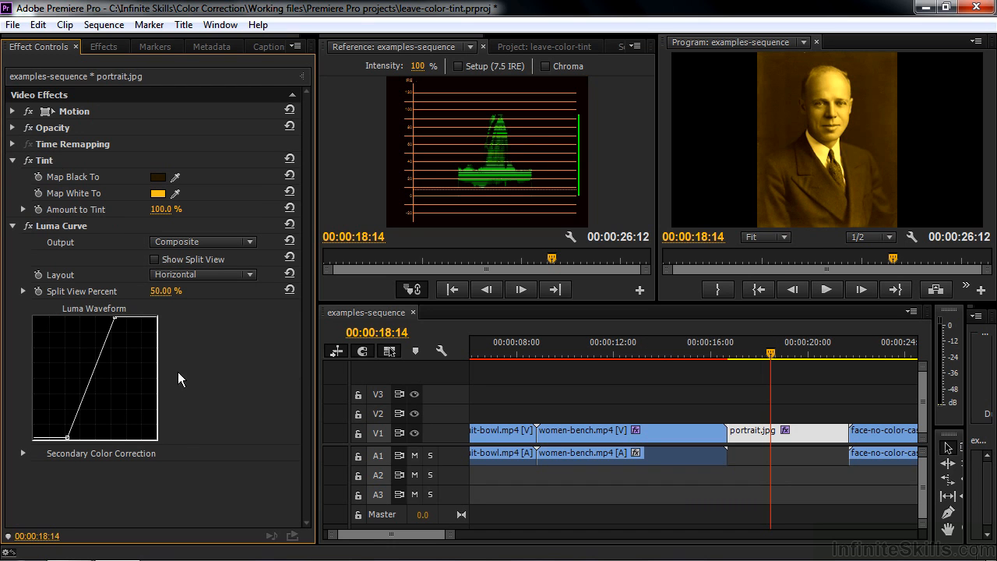
# - Apply the Tint effect to face-no-color-cast-1.mp4, with the playhead at 00:00:23:13, and show the clip's effect settings
pyautogui.moveTo(377, 534); pyautogui.dragTo(383, 535)
pyautogui.click(719, 355)
pyautogui.click(715, 423)
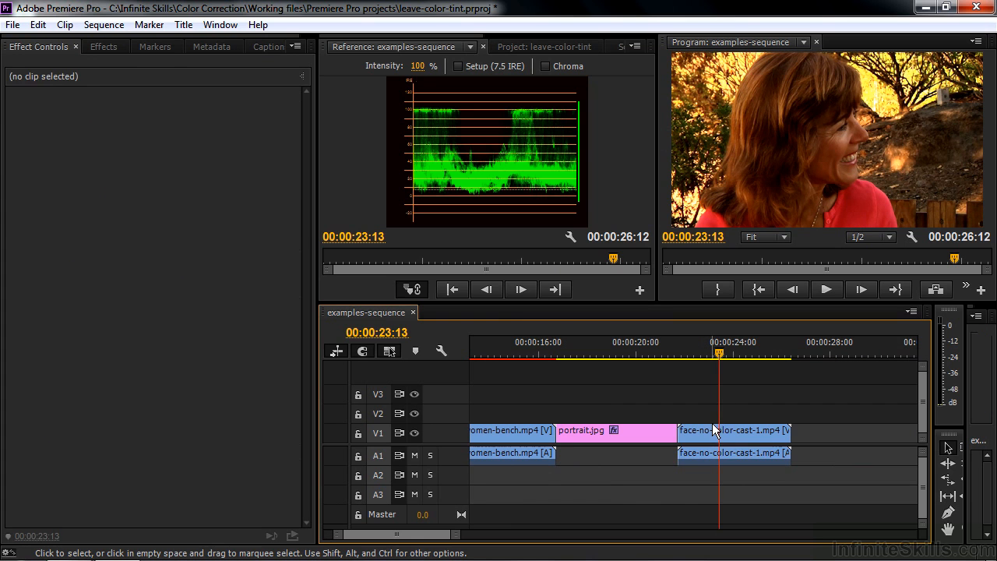
pyautogui.click(713, 435)
pyautogui.click(103, 47)
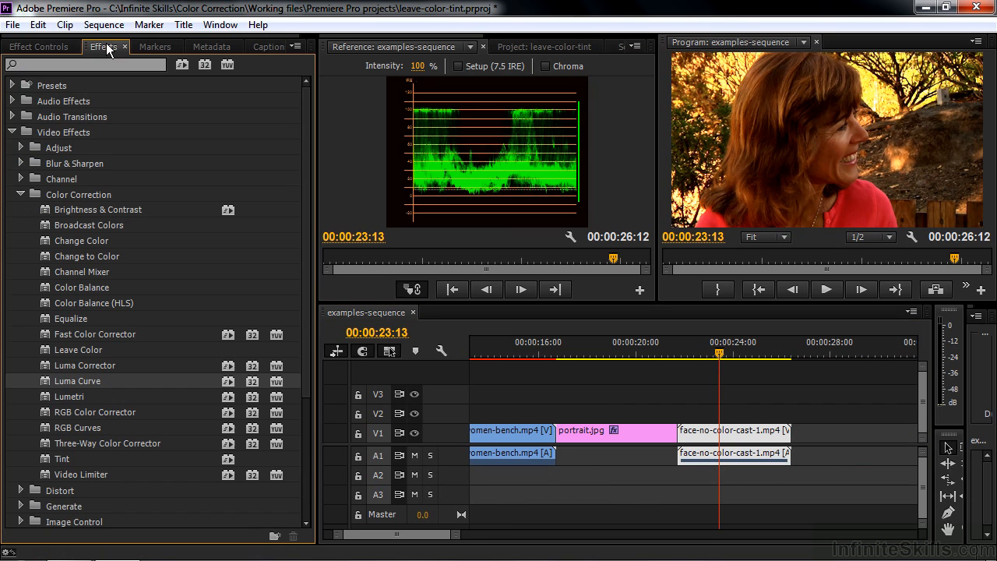
pyautogui.doubleClick(43, 459)
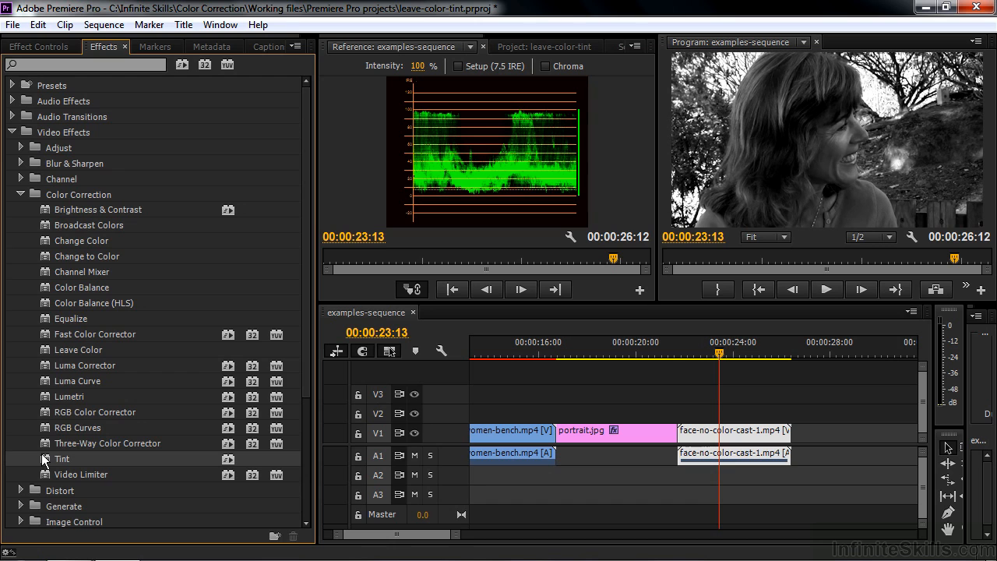
pyautogui.click(46, 47)
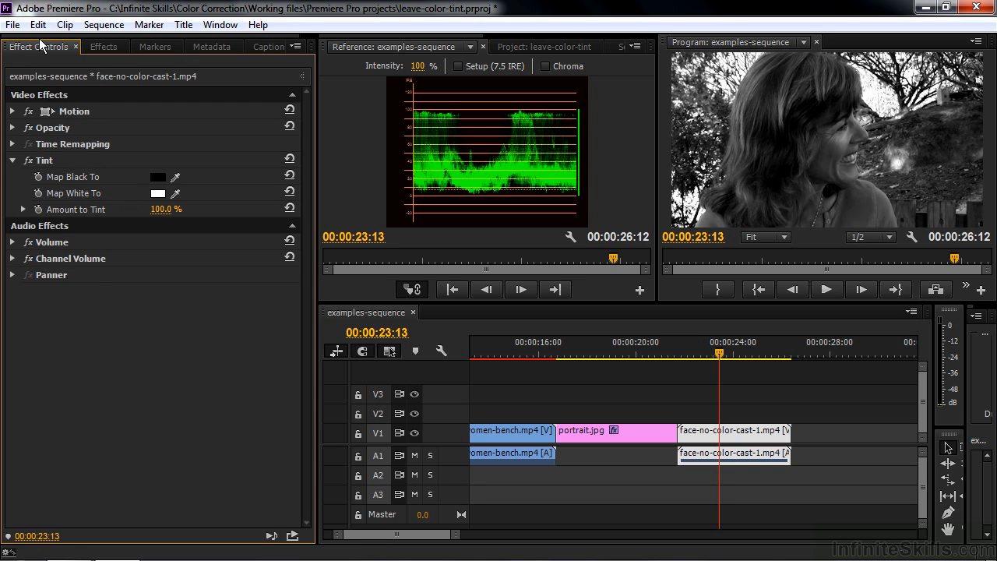
# - Sample Tint's Map Black To from the dark shadow at the woman's neck and Map White To from a light yellow background area
pyautogui.click(177, 178)
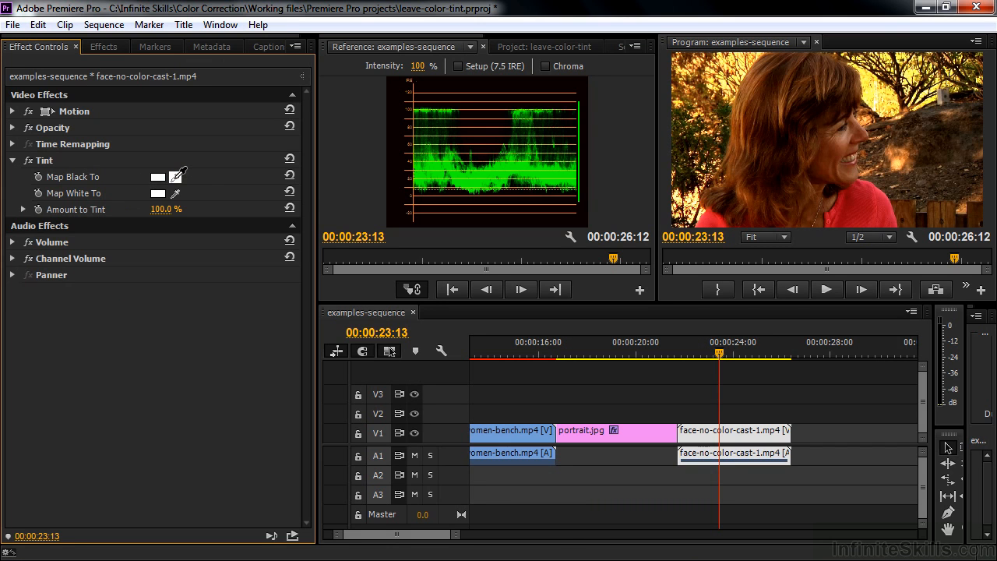
pyautogui.click(836, 203)
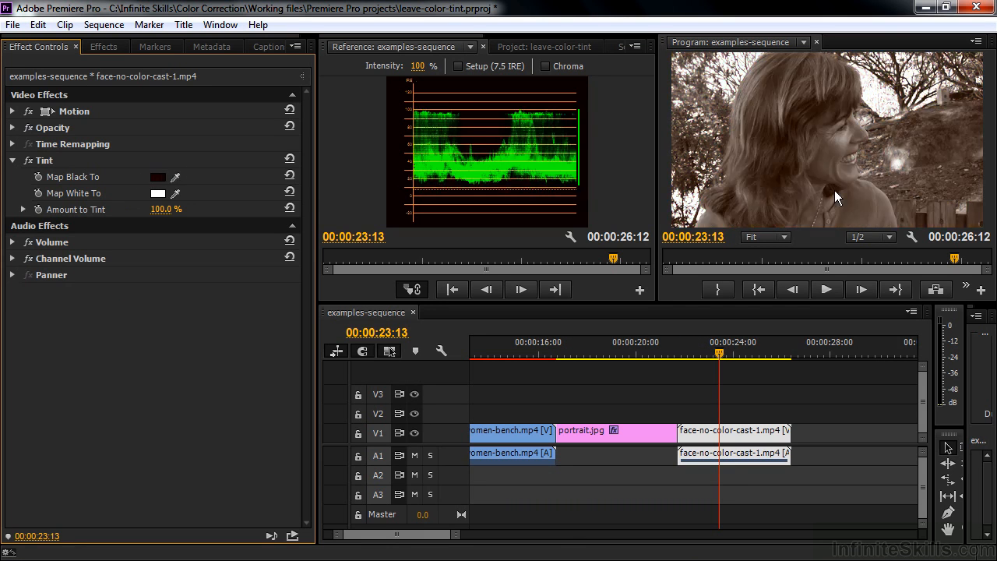
pyautogui.click(178, 192)
pyautogui.click(896, 166)
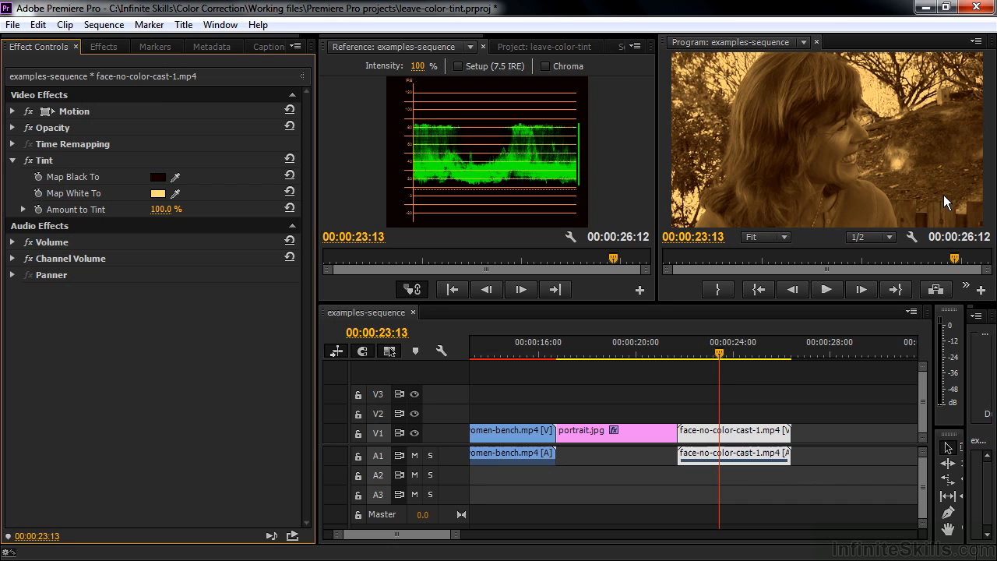
# - Create a 1920 x 1080, 29.97 fps adjustment layer and place it on V2 above face-no-color-cast-1.mp4, trimmed to the clip's length
pyautogui.click(562, 46)
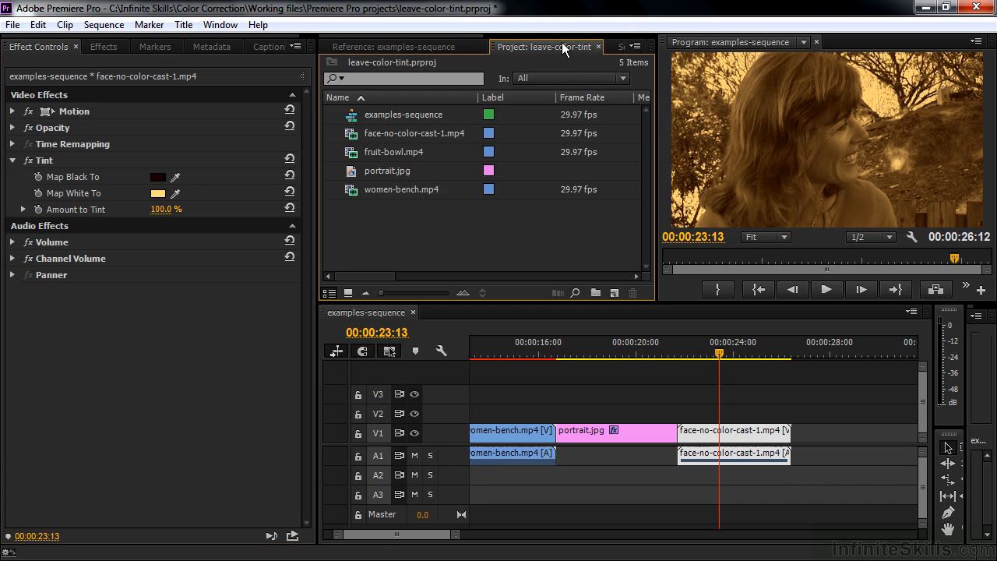
pyautogui.click(615, 292)
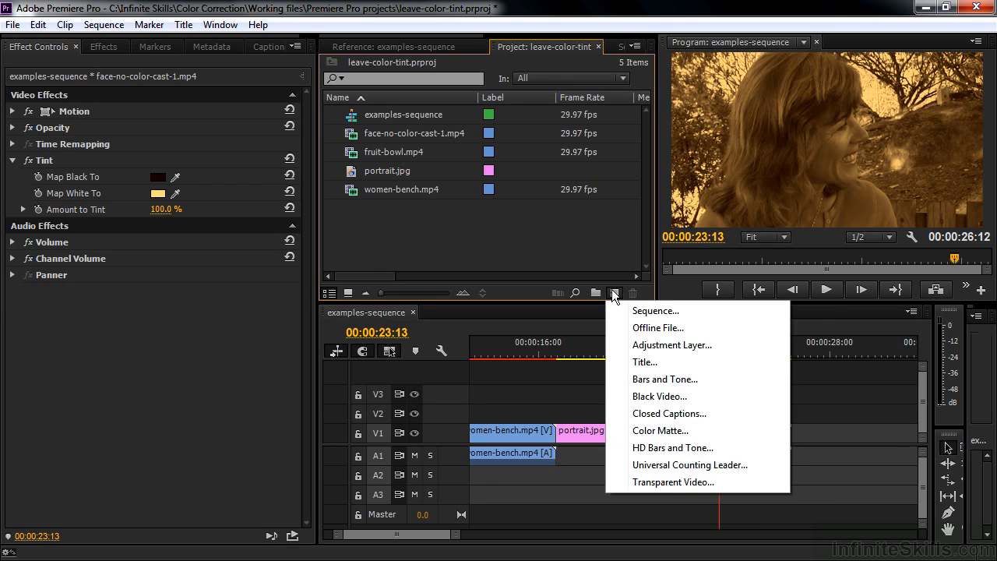
pyautogui.click(661, 345)
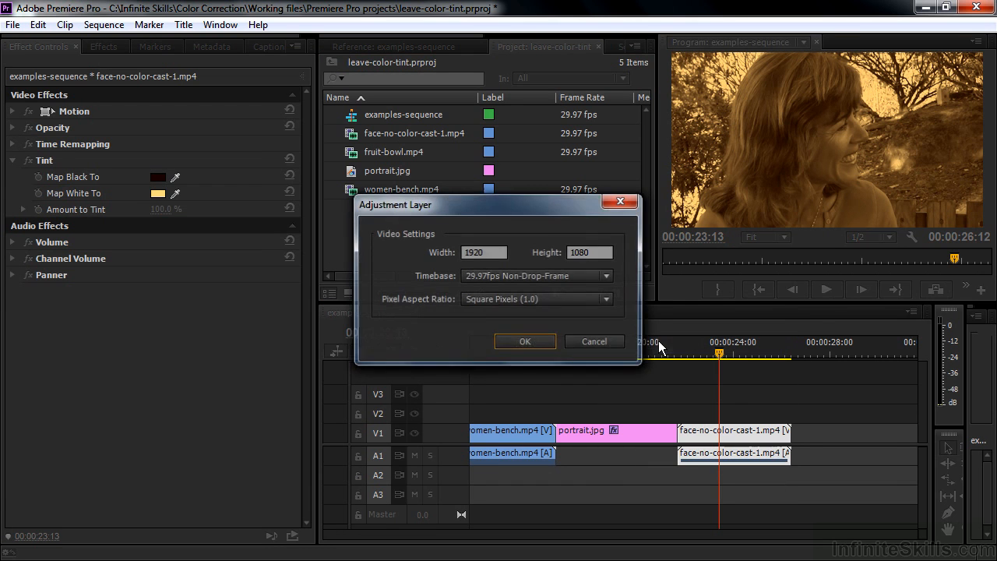
pyautogui.click(527, 341)
pyautogui.moveTo(360, 117); pyautogui.dragTo(697, 413)
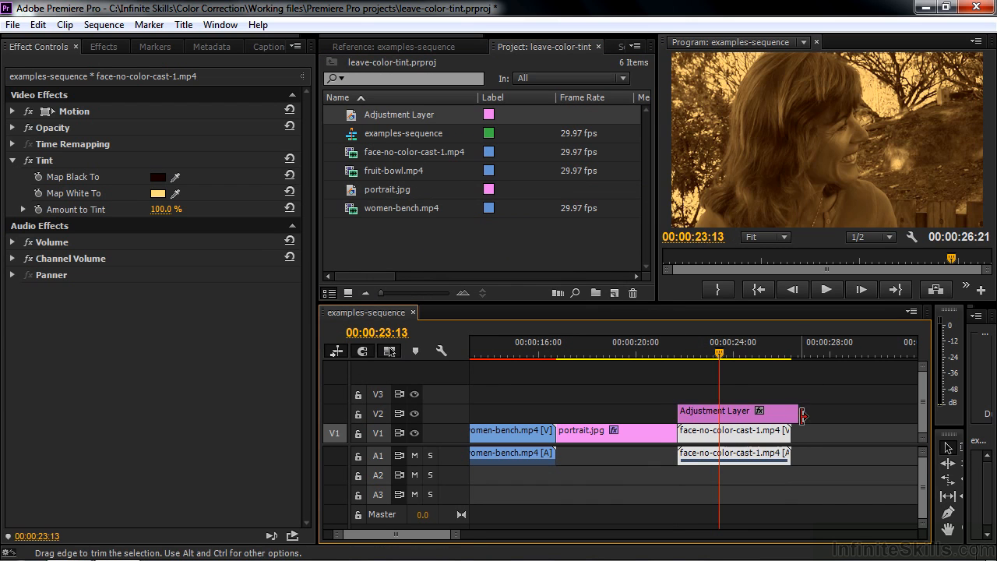
# - Cut the Tint effect from face-no-color-cast-1.mp4 and paste it onto the adjustment layer
pyautogui.rightClick(48, 163)
pyautogui.click(82, 237)
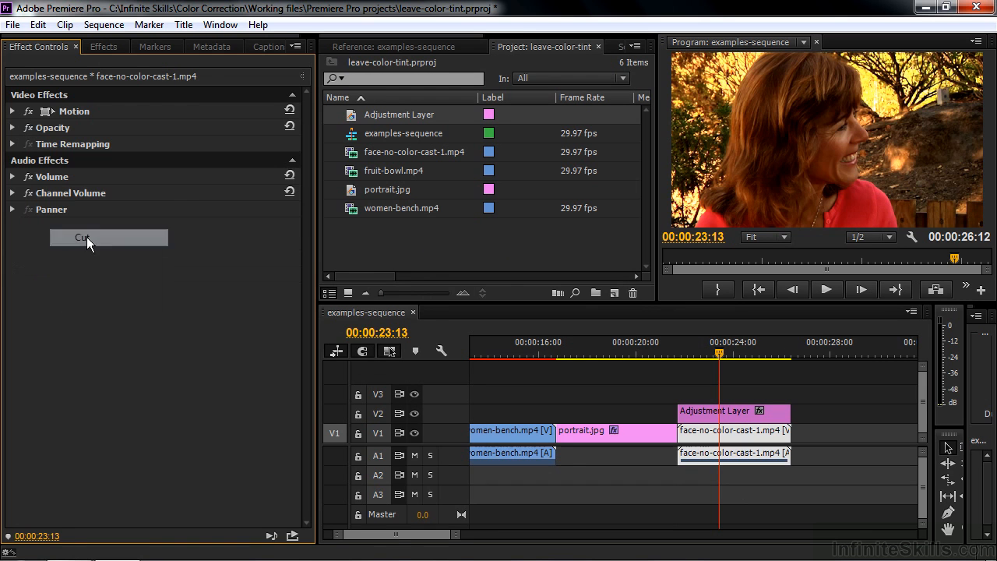
pyautogui.click(717, 407)
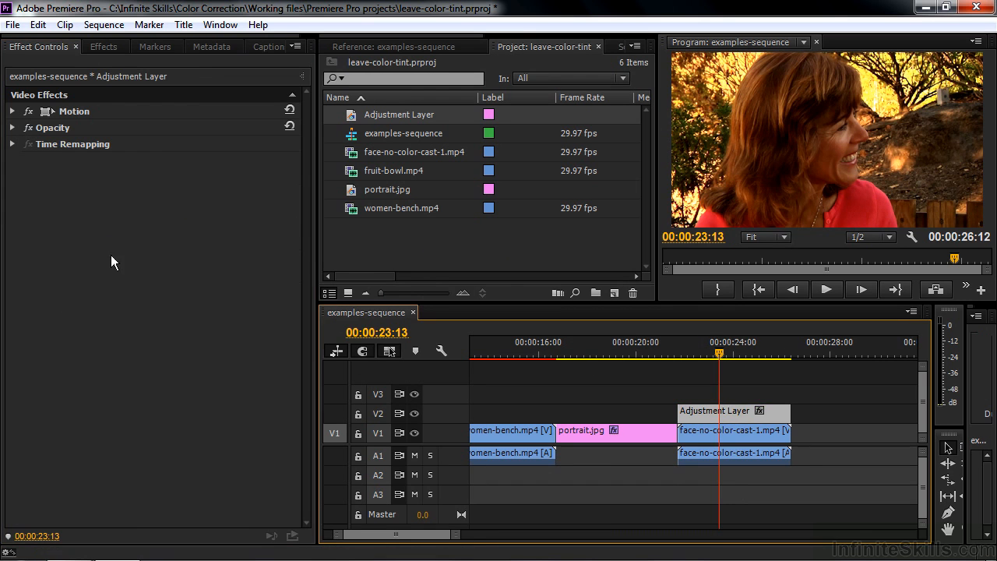
pyautogui.rightClick(58, 188)
pyautogui.click(107, 294)
pyautogui.click(708, 415)
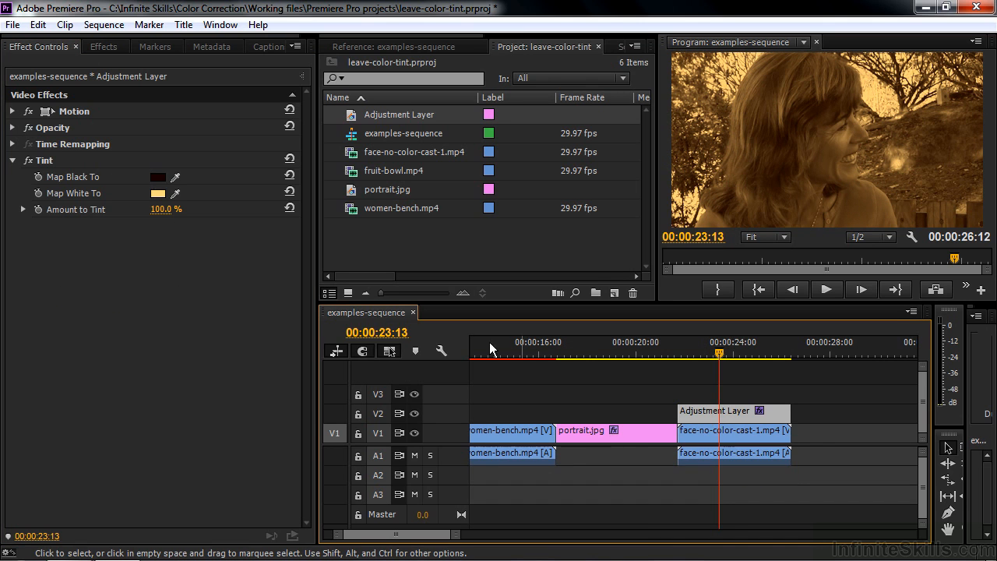
# - Try the adjustment layer's opacity at 60%, and return it to 100%
pyautogui.click(13, 129)
pyautogui.click(164, 143)
pyautogui.write('60')
pyautogui.press('Return')
pyautogui.moveTo(164, 143); pyautogui.dragTo(195, 144)
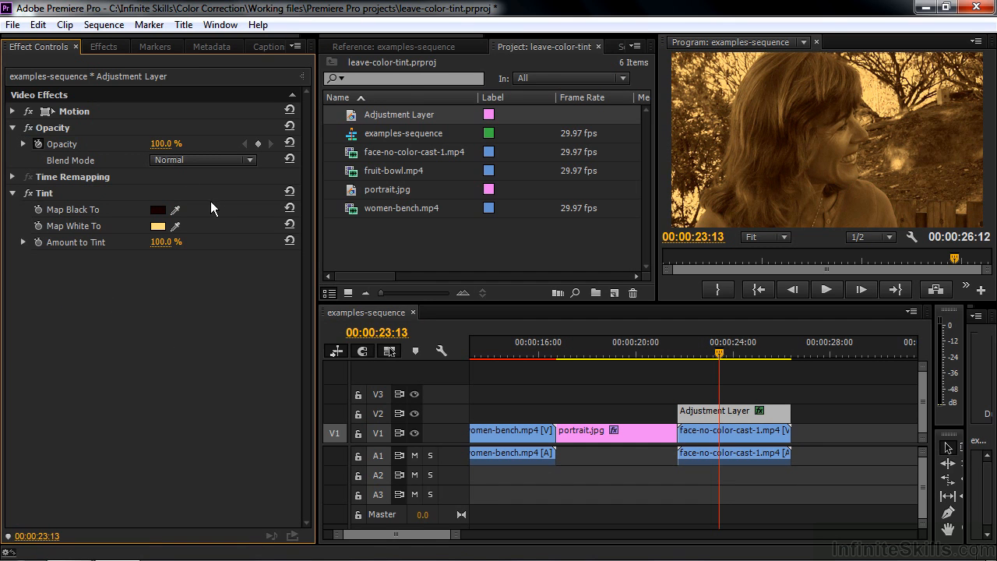
# - Set the adjustment layer's blend mode to Hue
pyautogui.click(250, 160)
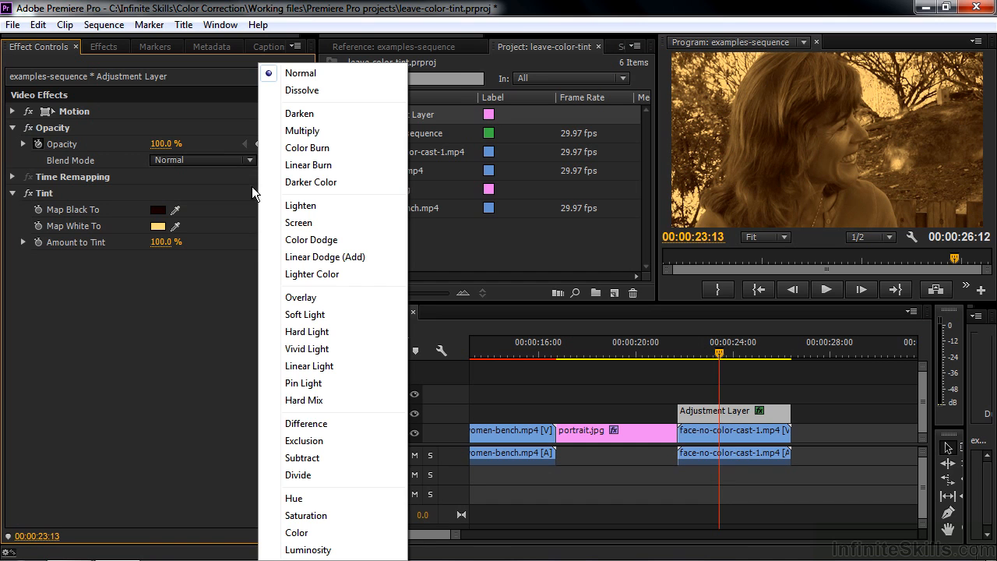
pyautogui.click(309, 498)
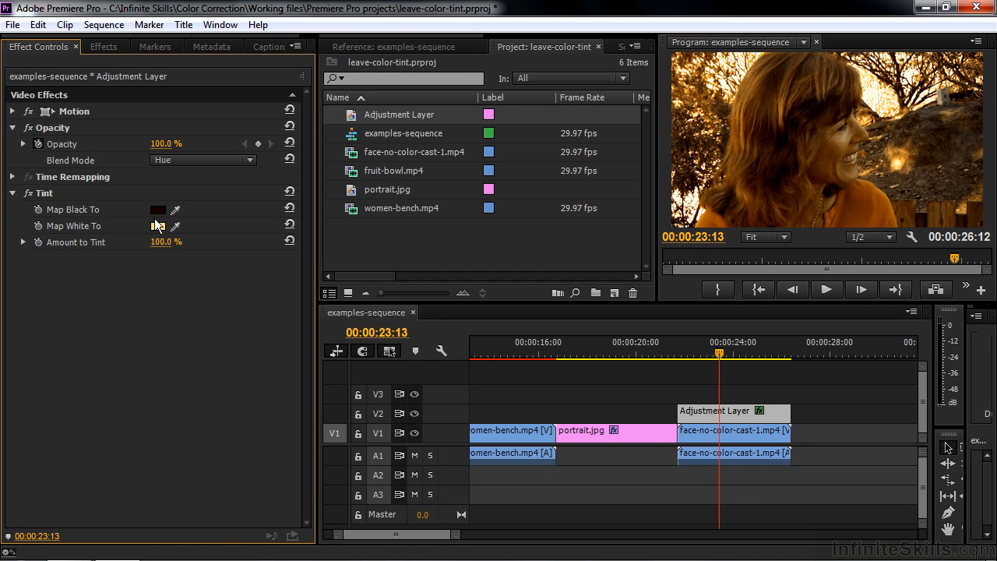